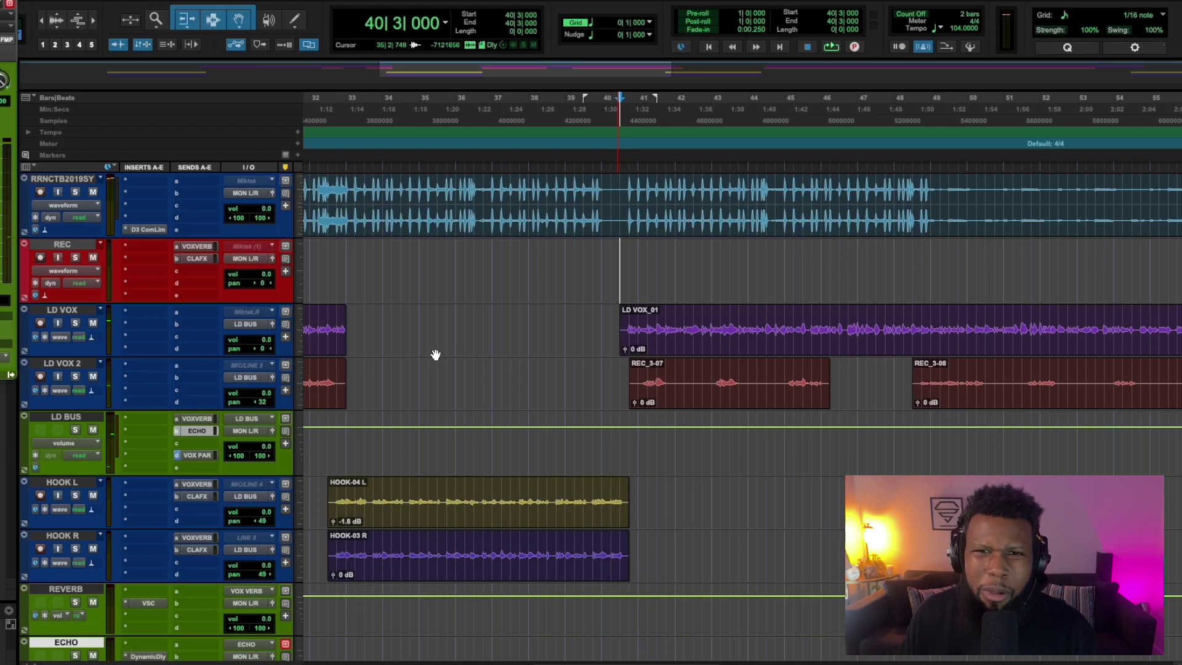
# Insert the stereo Initial Clipper plug-in on the Master 1 track, check its preset list and close the plug-in window.
pyautogui.scroll(-5, 172, 449)
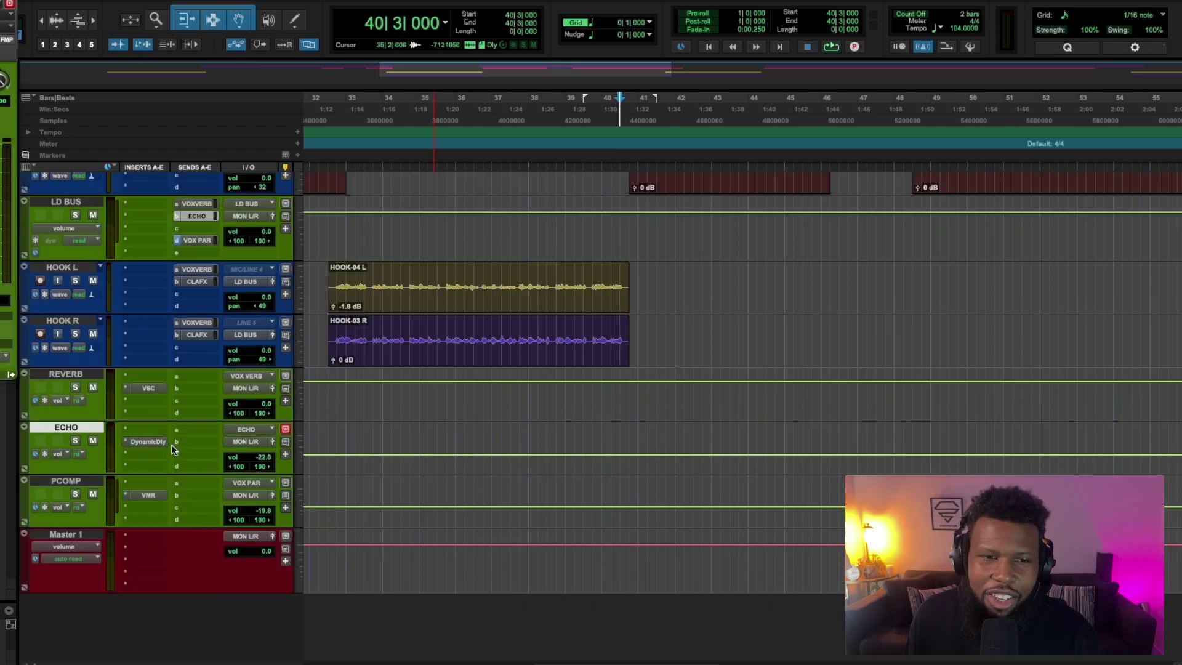
pyautogui.click(150, 568)
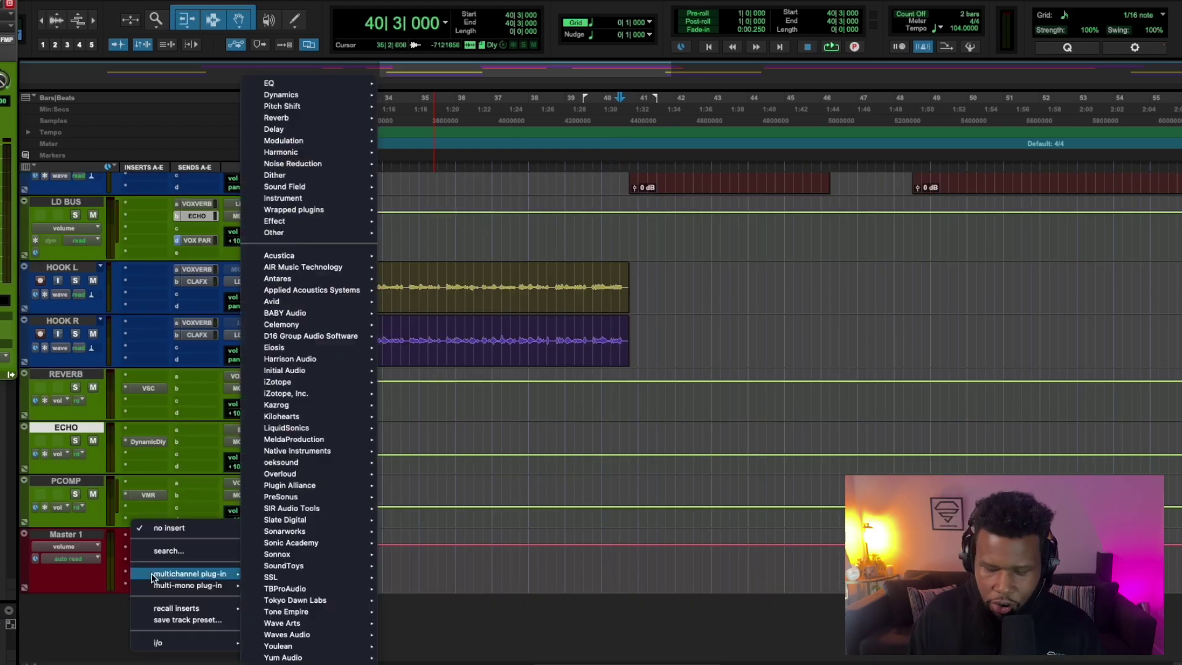
pyautogui.press('Escape')
pyautogui.click(153, 578)
pyautogui.write('ini')
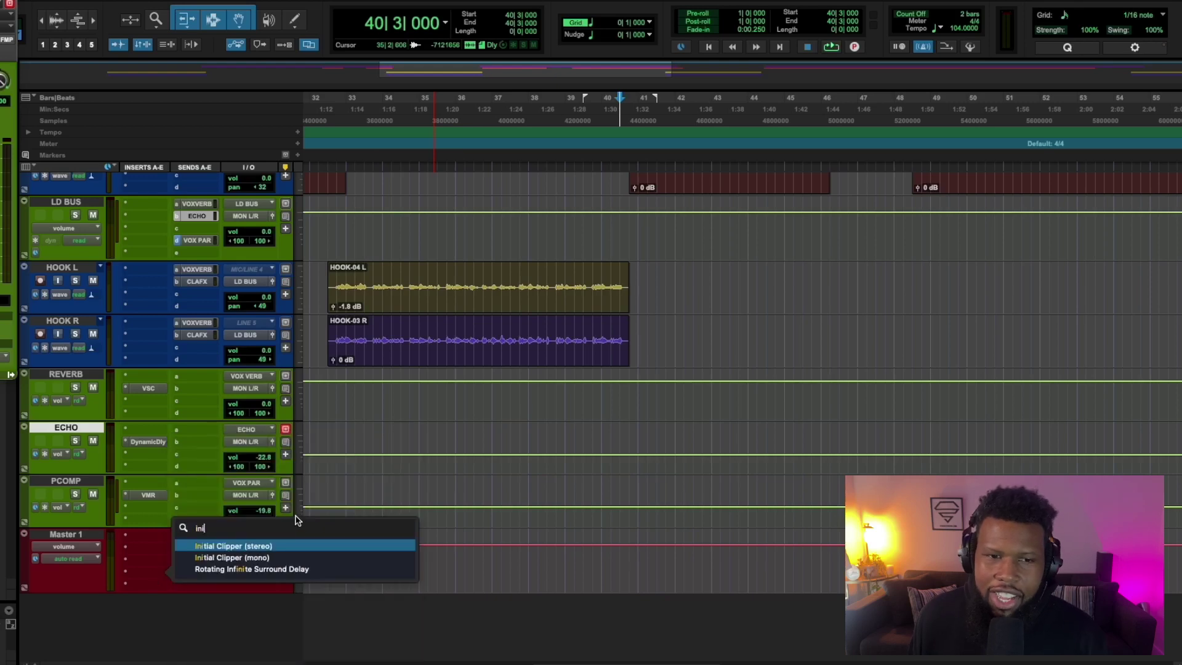
pyautogui.click(263, 545)
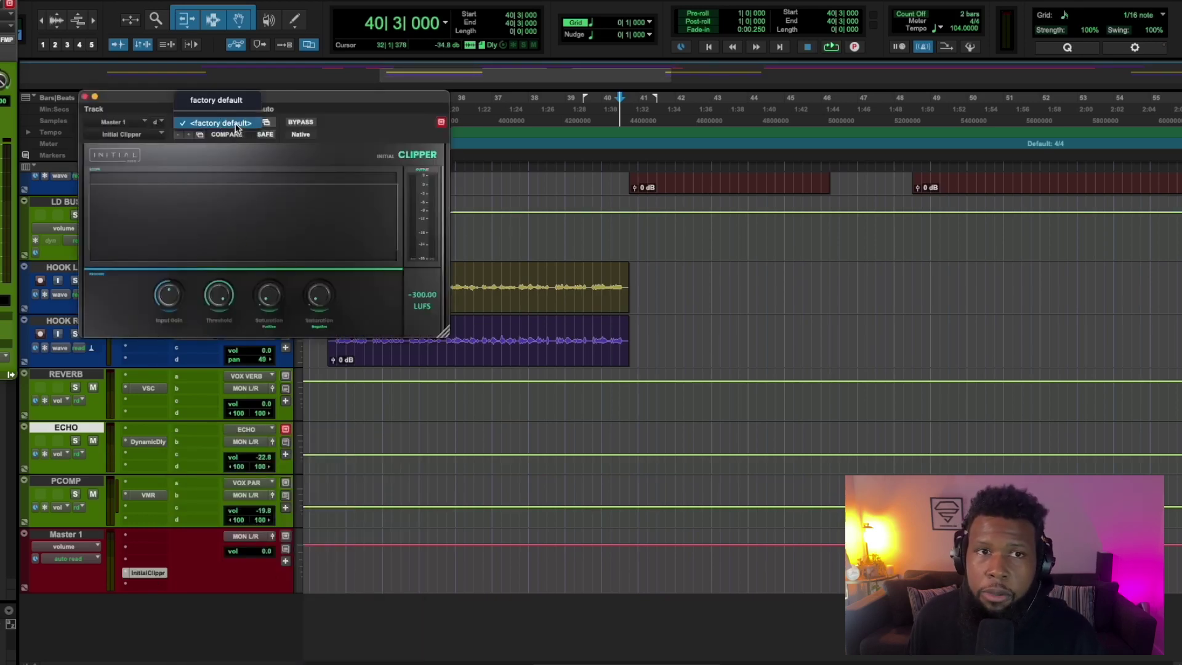
pyautogui.click(85, 97)
# Play back a few bars of the arrangement from 40|3 and stop.
pyautogui.scroll(4, 412, 219)
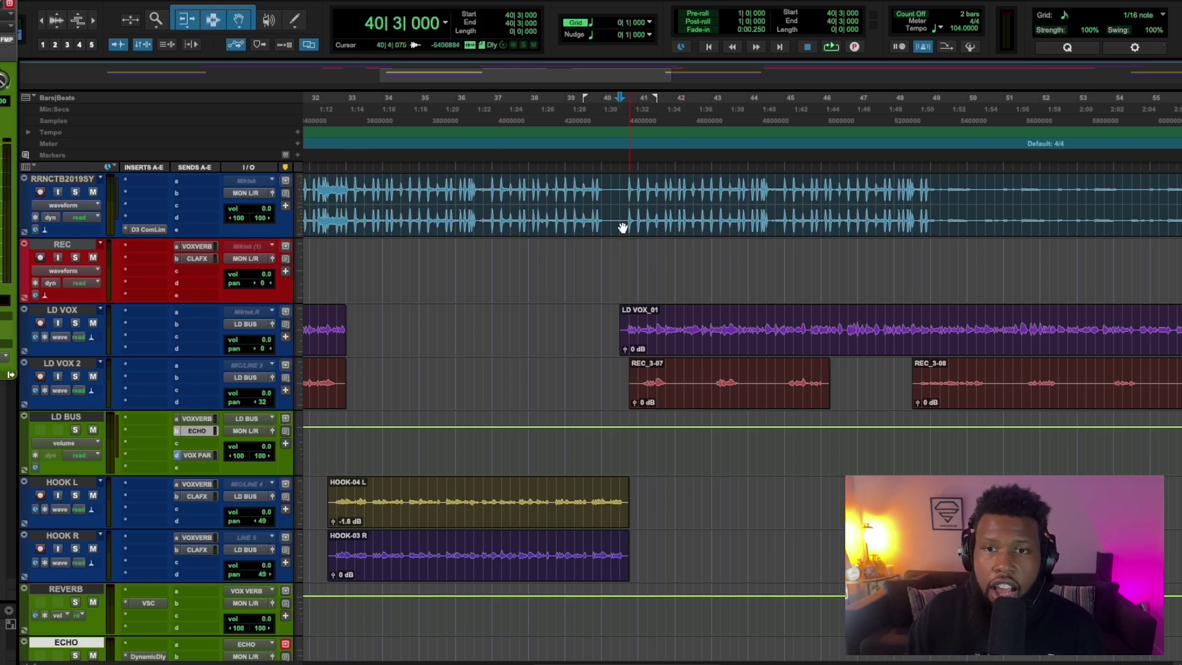
pyautogui.press('space')
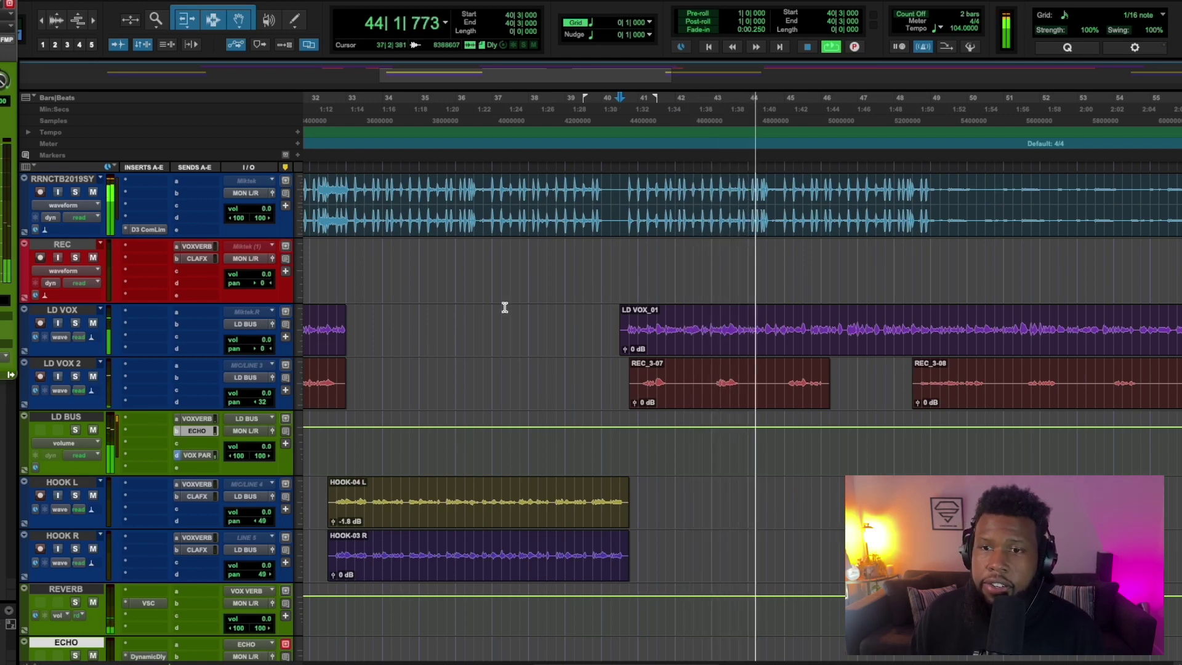
pyautogui.press('space')
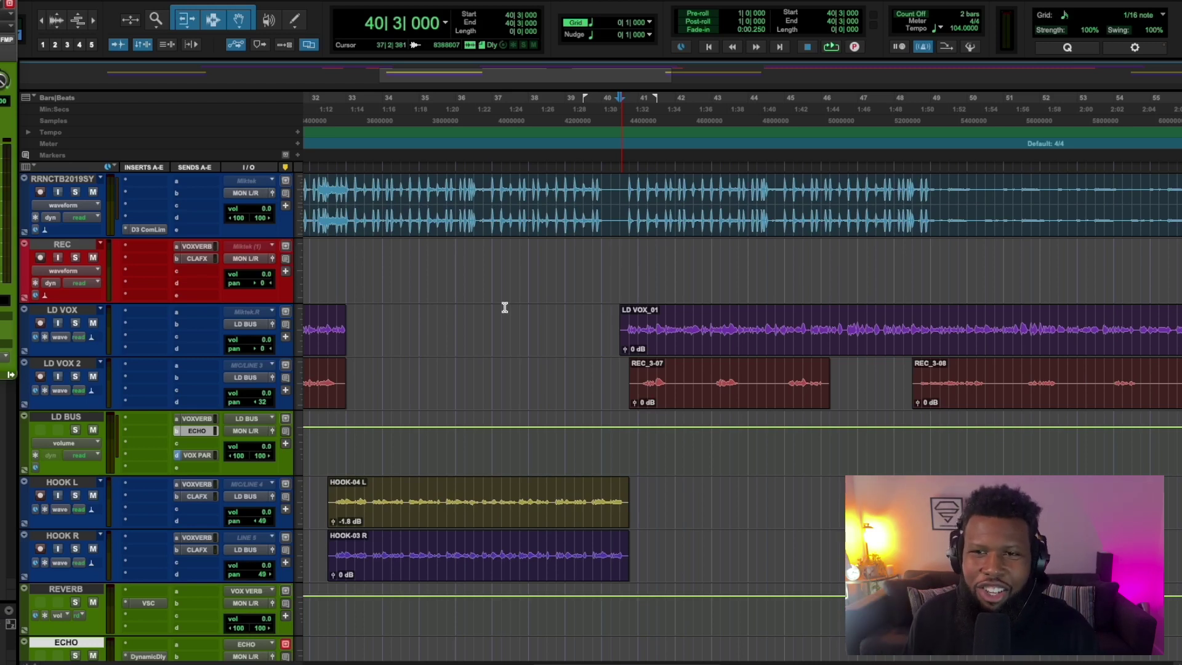
# Zoom the timeline out to the whole arrangement from bar 1 and enable Commands Keyboard Focus for the edit window.
pyautogui.press('r')
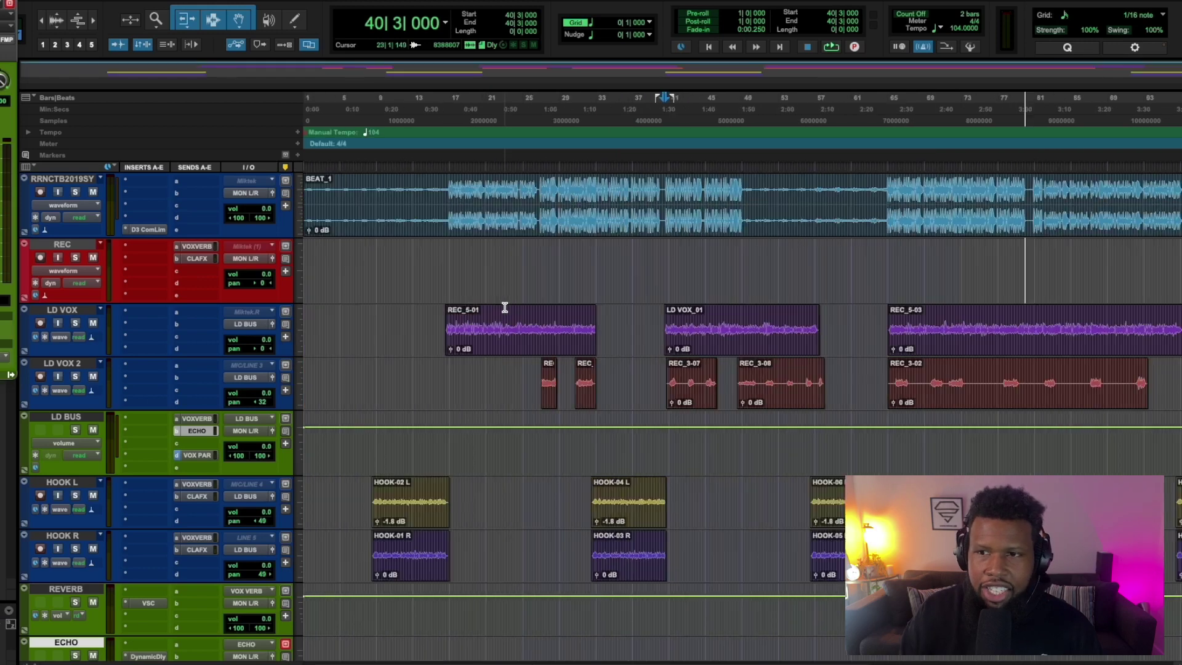
pyautogui.press('r')
pyautogui.hscroll(-10, 544, 306)
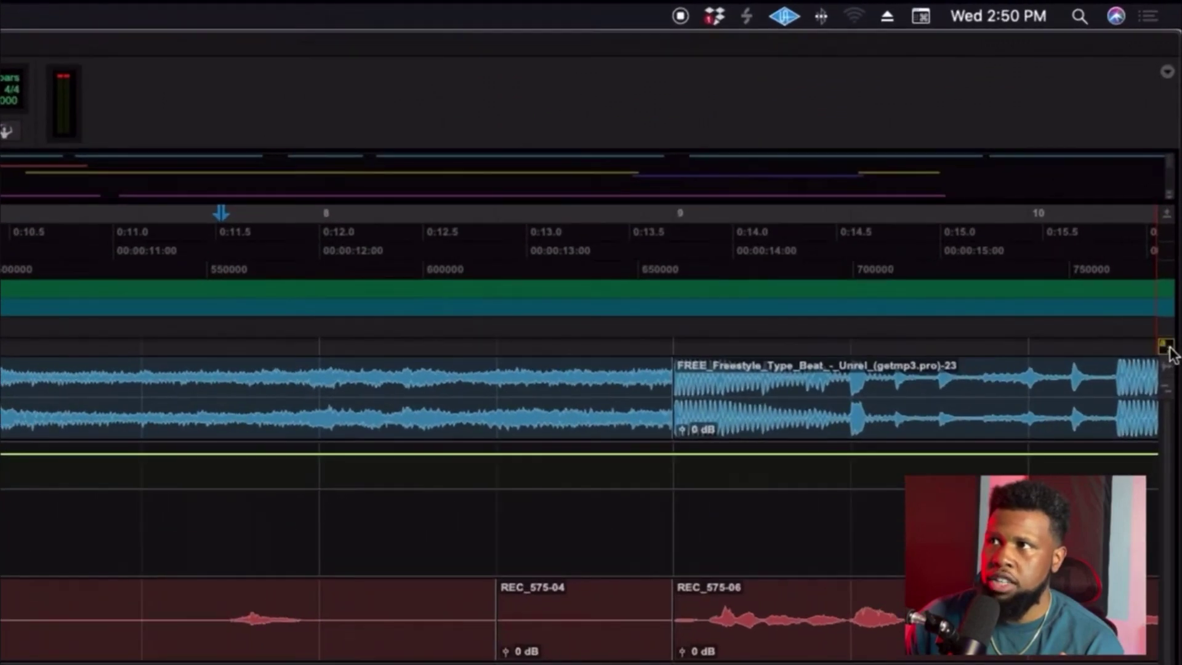
pyautogui.click(1165, 346)
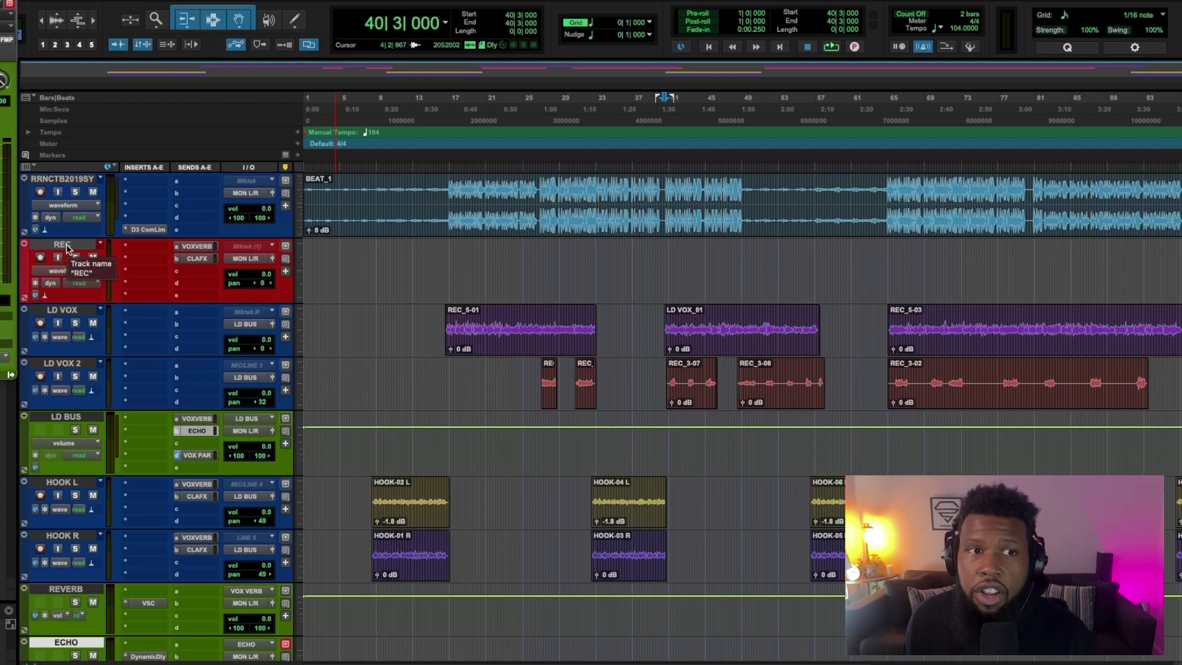
# Check the REC track's record mode list, keeping QuickPunch, and turn on input monitoring for the REC track.
pyautogui.click(68, 247)
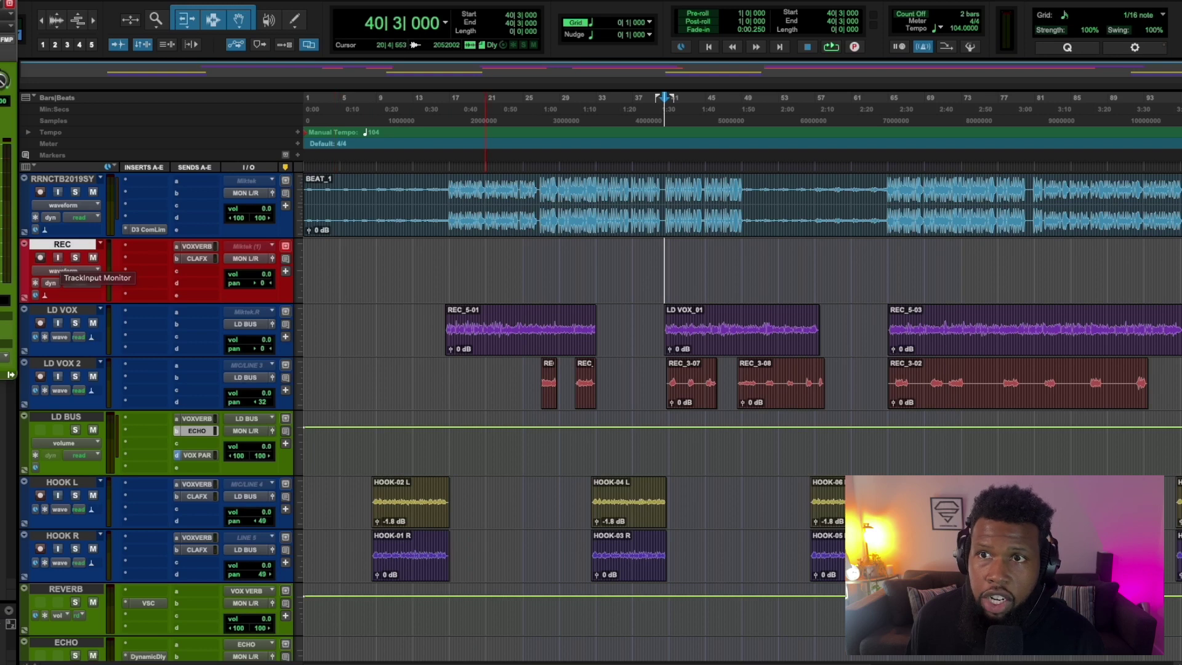
pyautogui.click(855, 47)
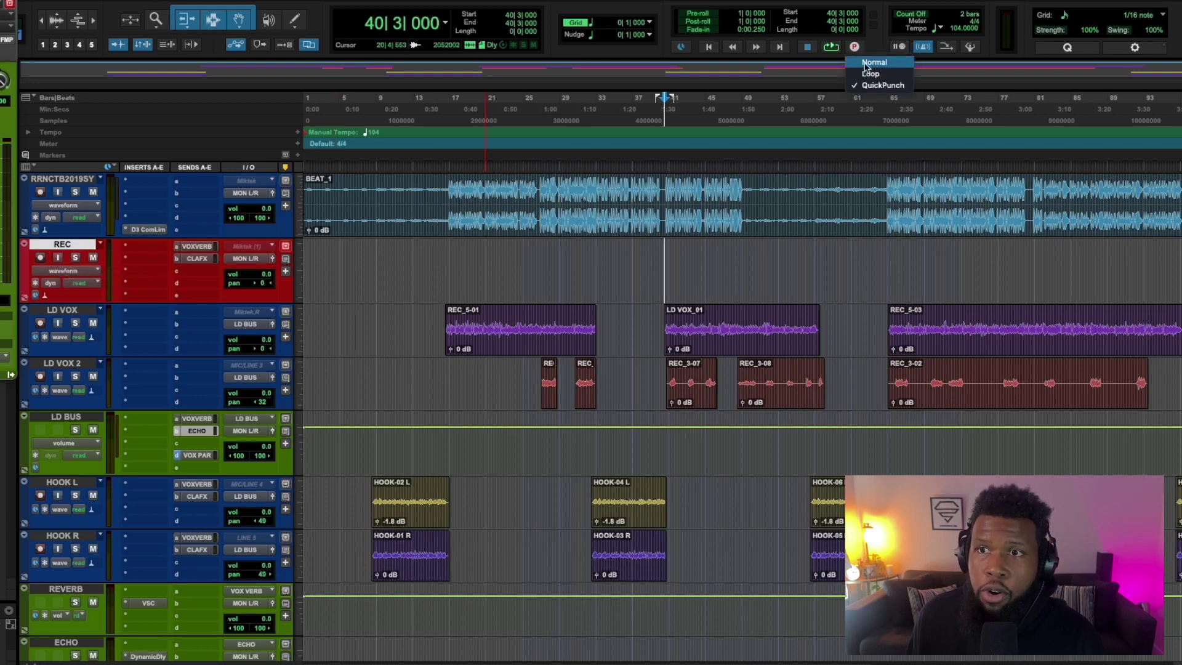
pyautogui.click(606, 274)
pyautogui.hotkey('alt', 'shift', 'i')
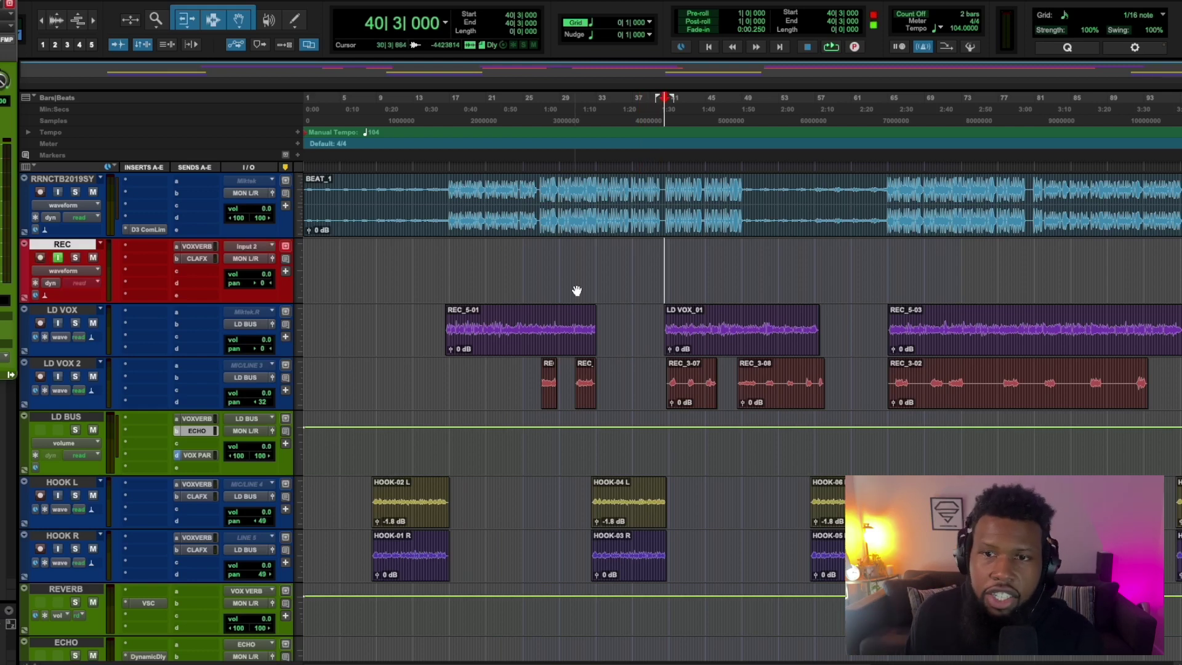
# Mute the LD VOX_01 clip on the LD VOX track.
pyautogui.scroll(-3, 615, 271)
pyautogui.scroll(3, 671, 246)
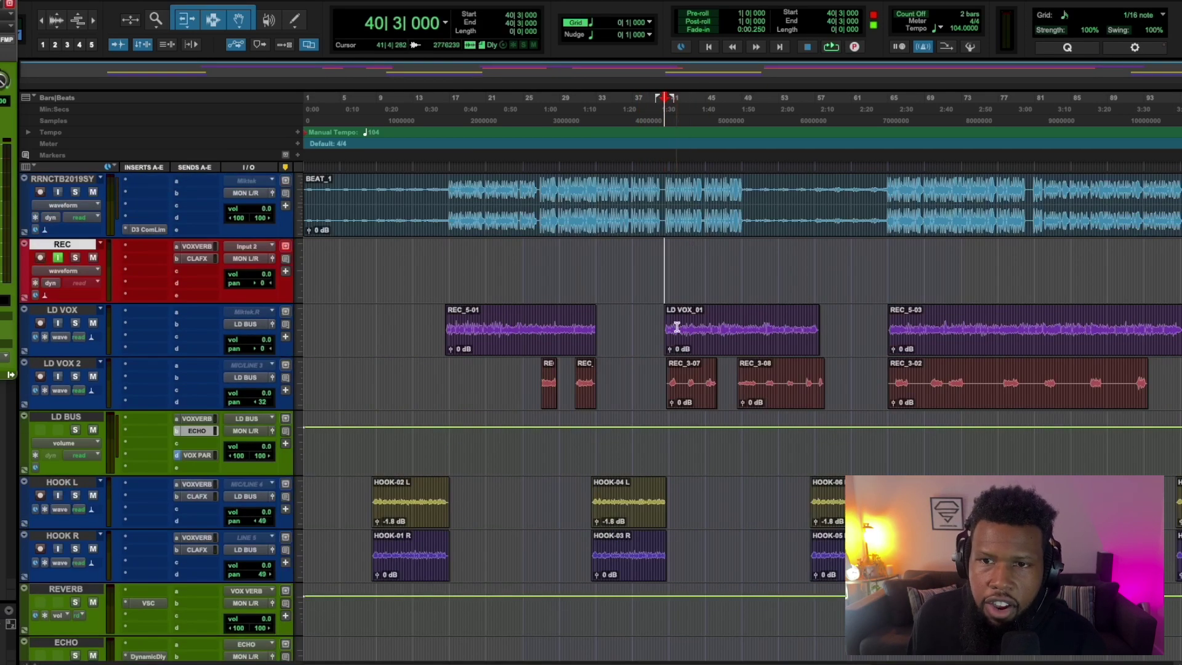
pyautogui.click(678, 341)
pyautogui.hotkey('ctrl', 'm')
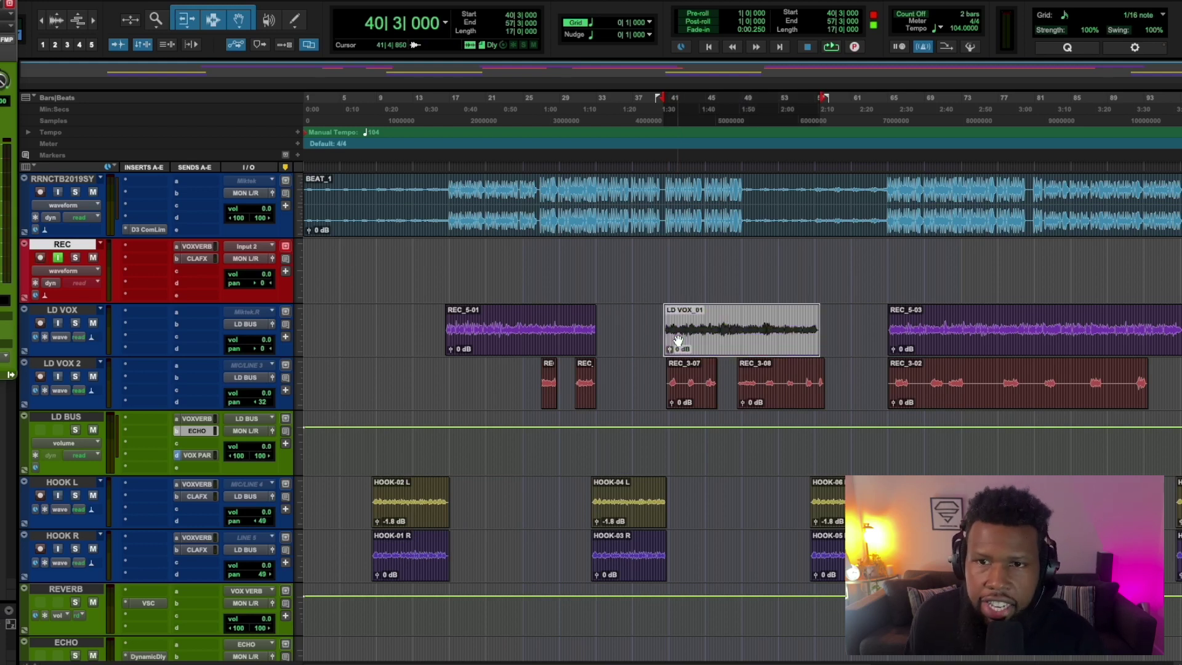
# Play from 38|4 and punch in a short recording on the REC track around bar 42.
pyautogui.click(652, 265)
pyautogui.press('space')
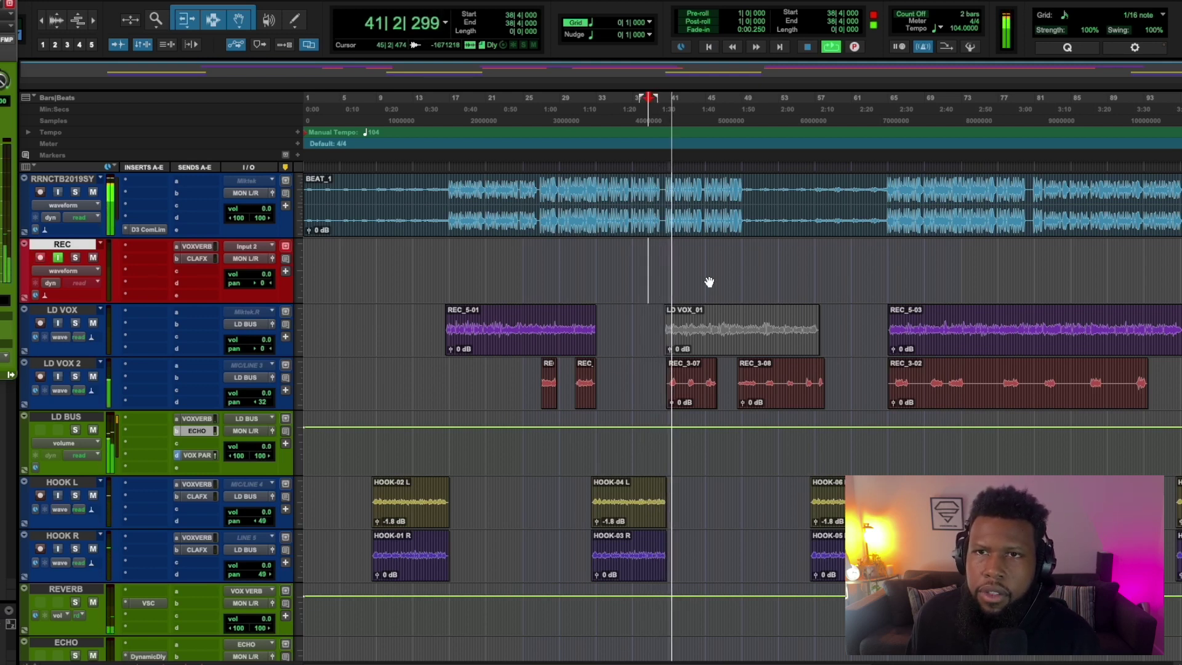
pyautogui.press('super+space')
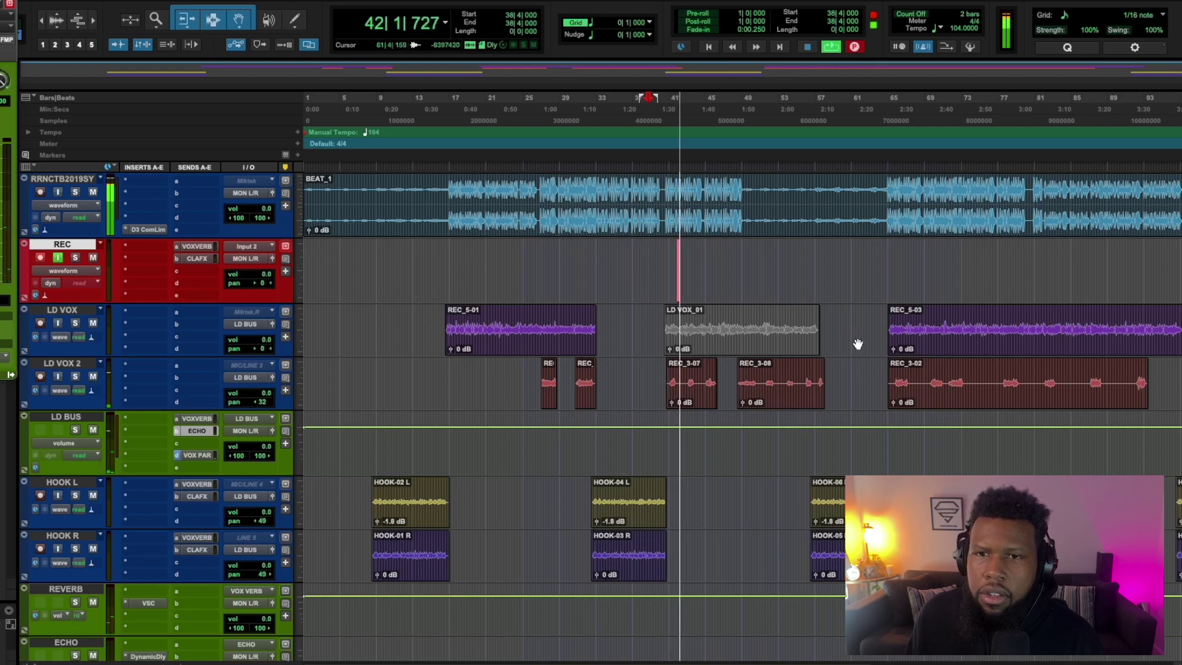
pyautogui.press('space')
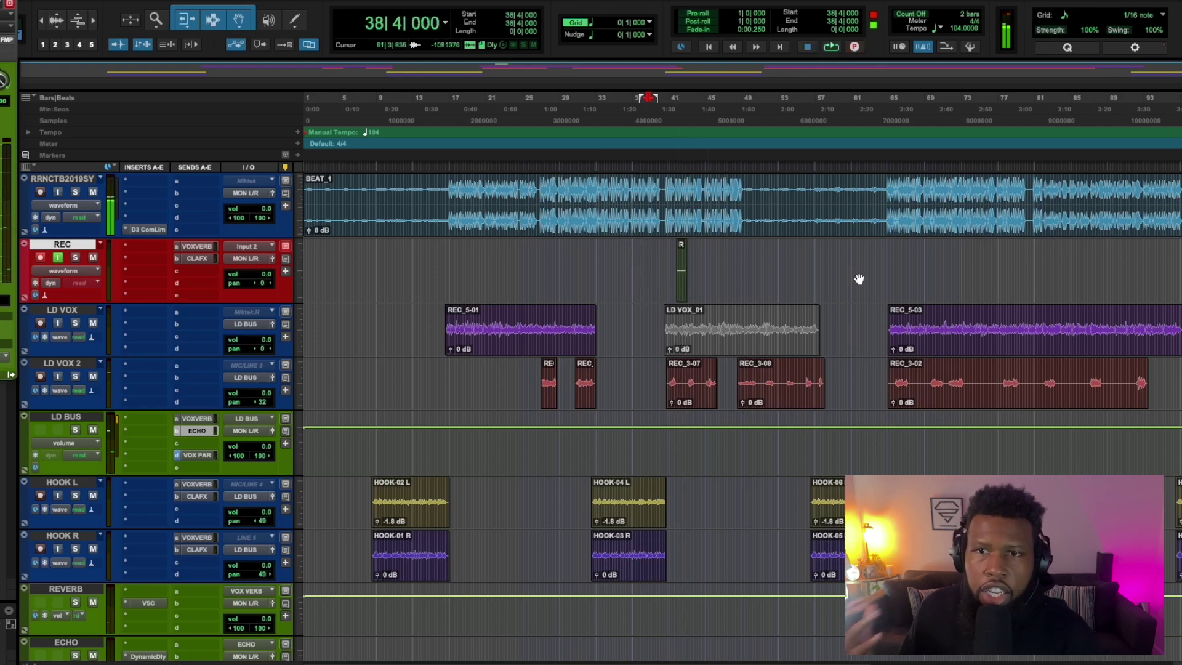
# Extend the start of the punched-in REC clip back to 38|4 to reveal the audio captured before the punch.
pyautogui.press('super+bracketright')
pyautogui.press('super+bracketright')
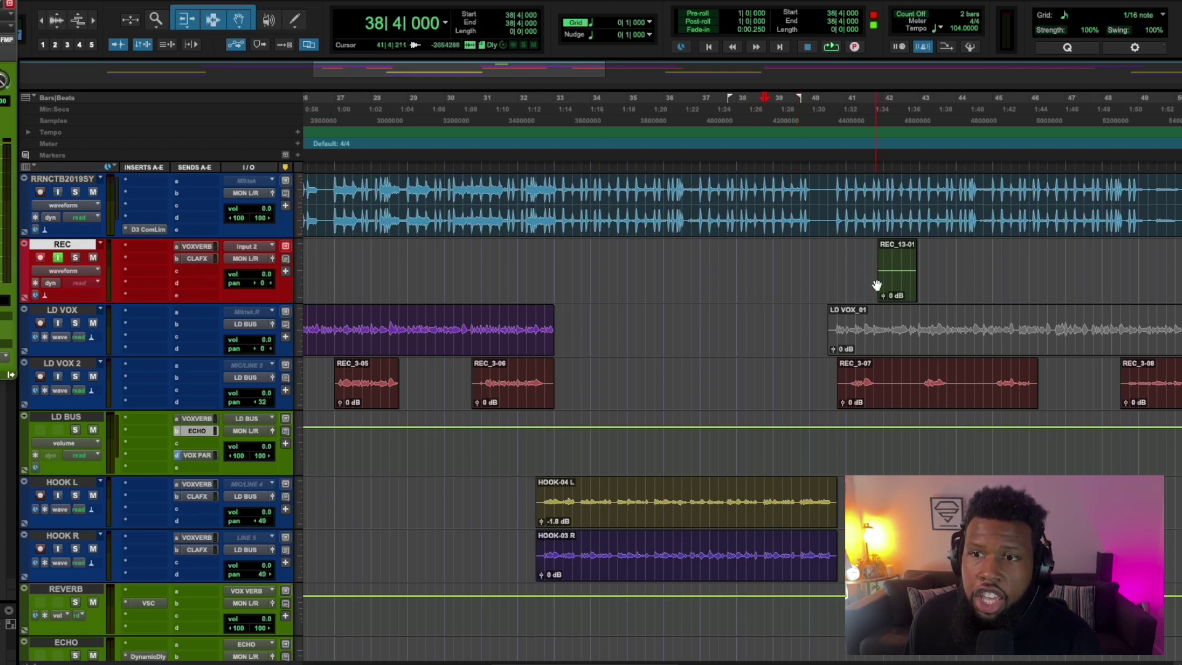
pyautogui.moveTo(882, 280); pyautogui.dragTo(677, 293)
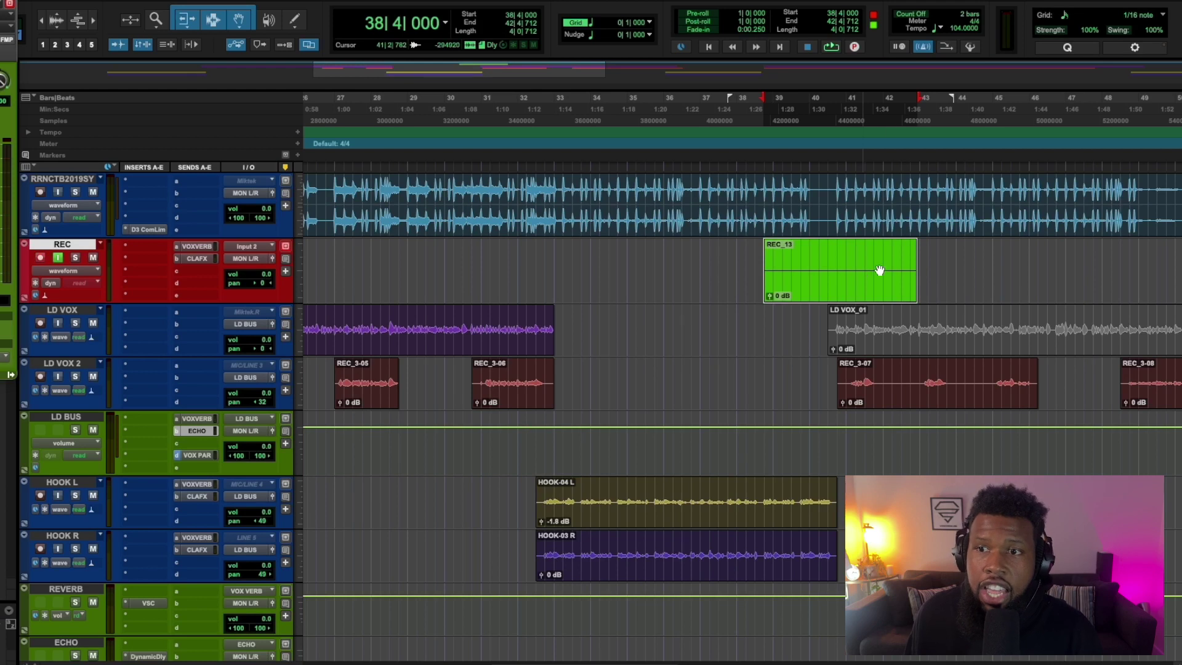
# Delete the extended take from the REC track and place the cursor at 35|3.
pyautogui.moveTo(947, 245); pyautogui.dragTo(649, 249)
pyautogui.press('Delete')
pyautogui.click(648, 250)
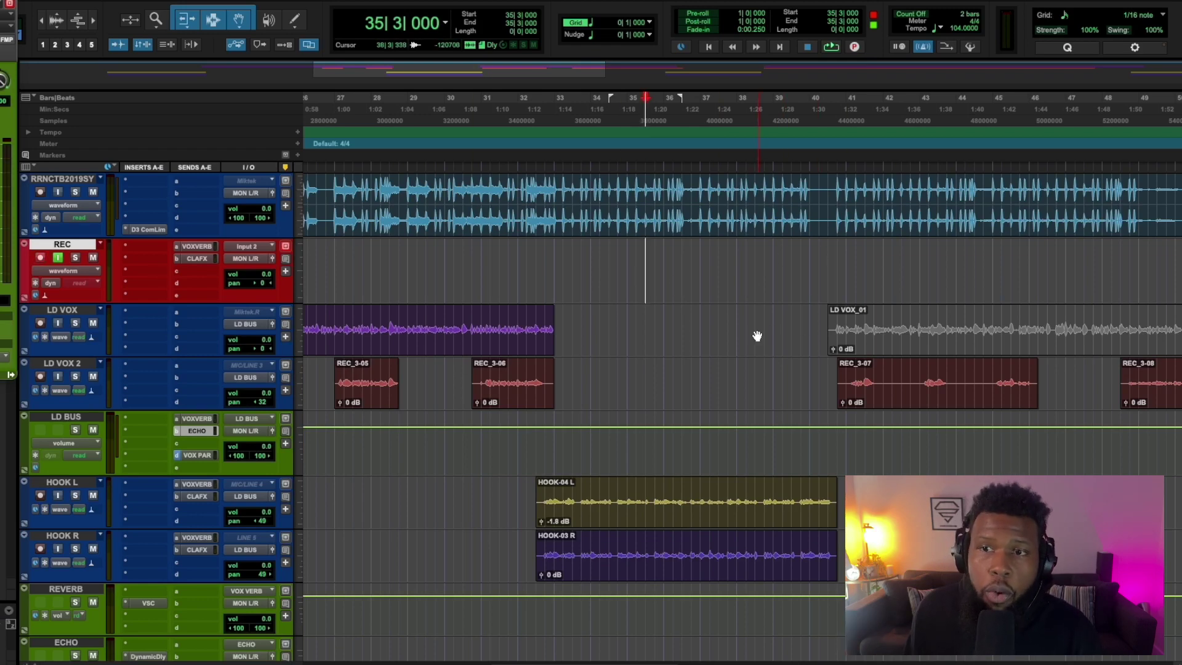
# Unmute the LD VOX_01 clip and view the list of AudioSuite plug-ins without choosing one.
pyautogui.hscroll(10, 757, 335)
pyautogui.click(739, 345)
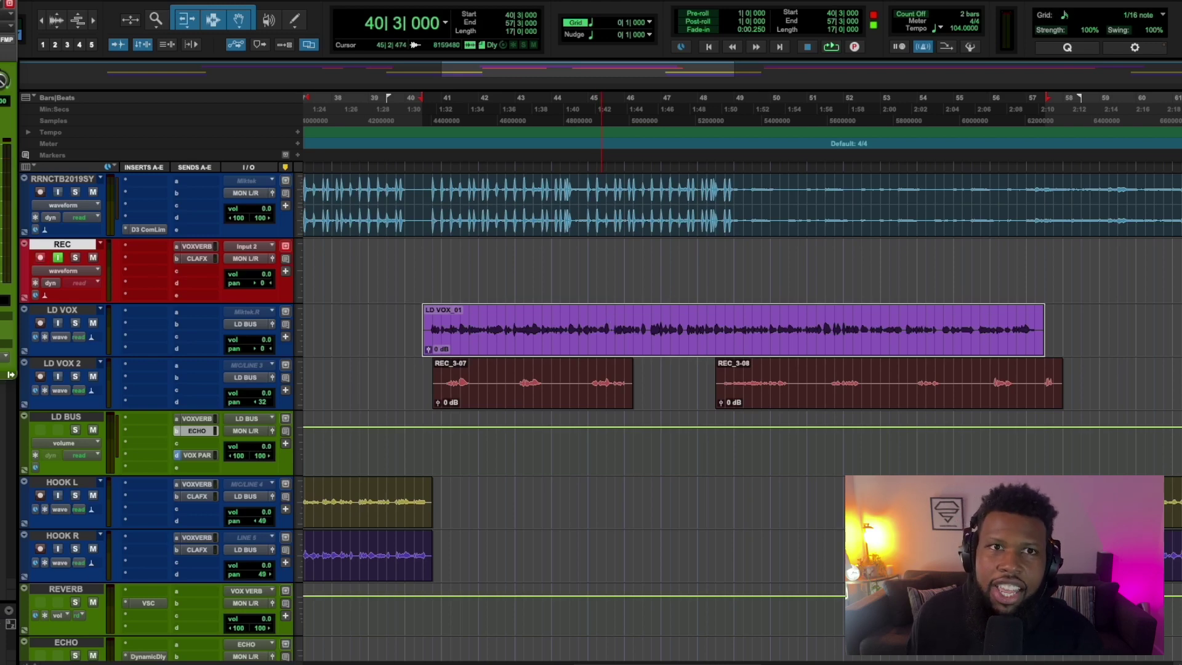
pyautogui.click(144, 311)
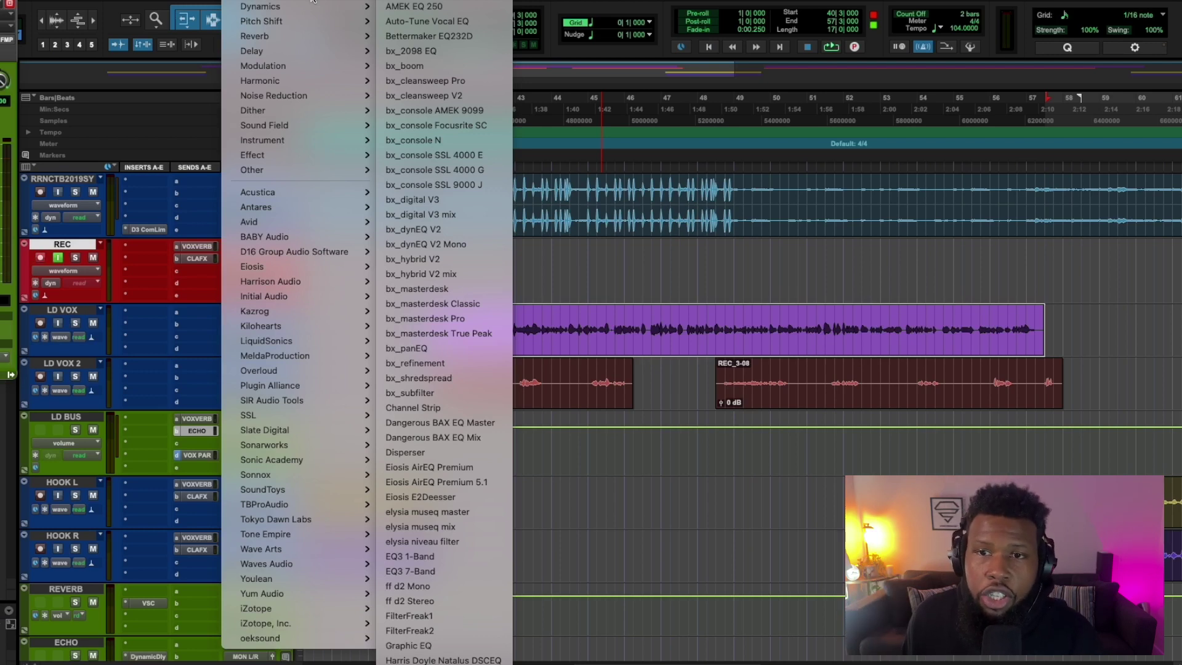
pyautogui.click(713, 228)
# Delete the section of the beat track from 32|4 to 33|2.
pyautogui.hscroll(-5, 509, 264)
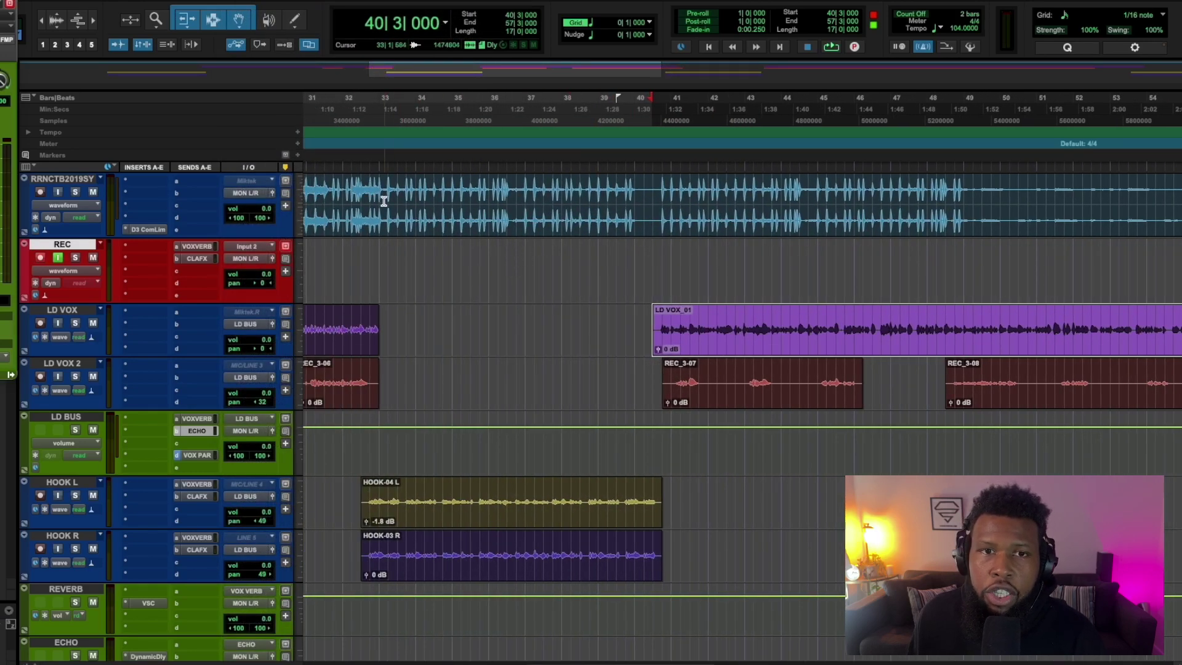
pyautogui.moveTo(381, 197)
pyautogui.mouseDown()
pyautogui.moveTo(365, 191)
pyautogui.moveTo(378, 185)
pyautogui.mouseUp()
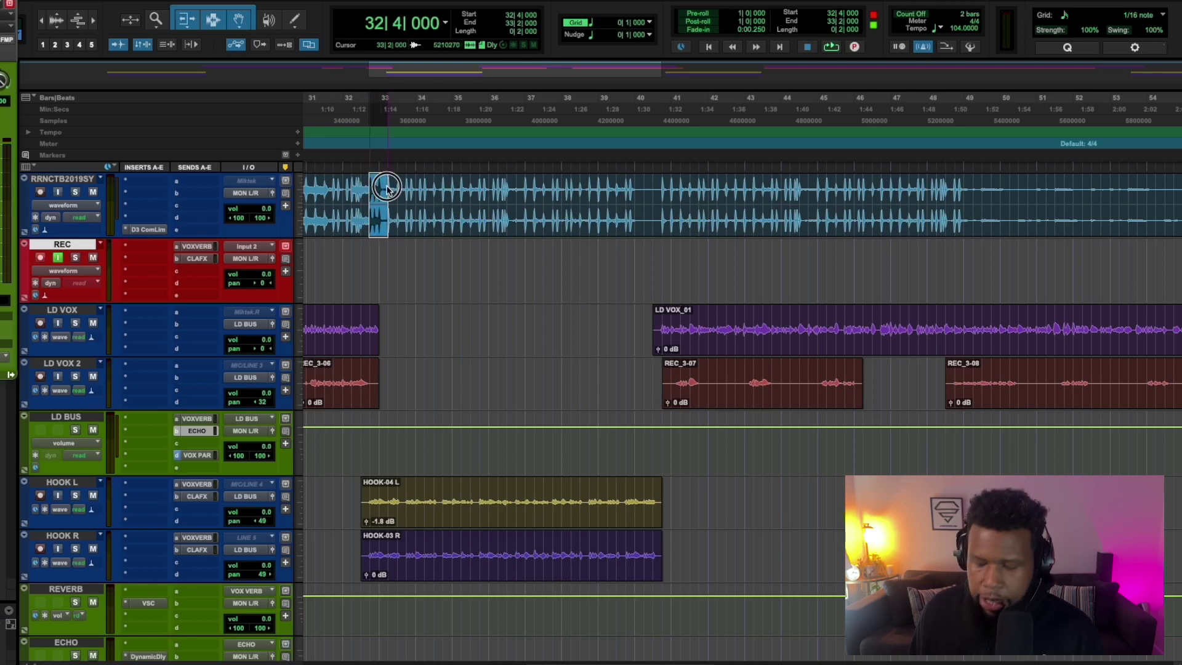
pyautogui.press('Delete')
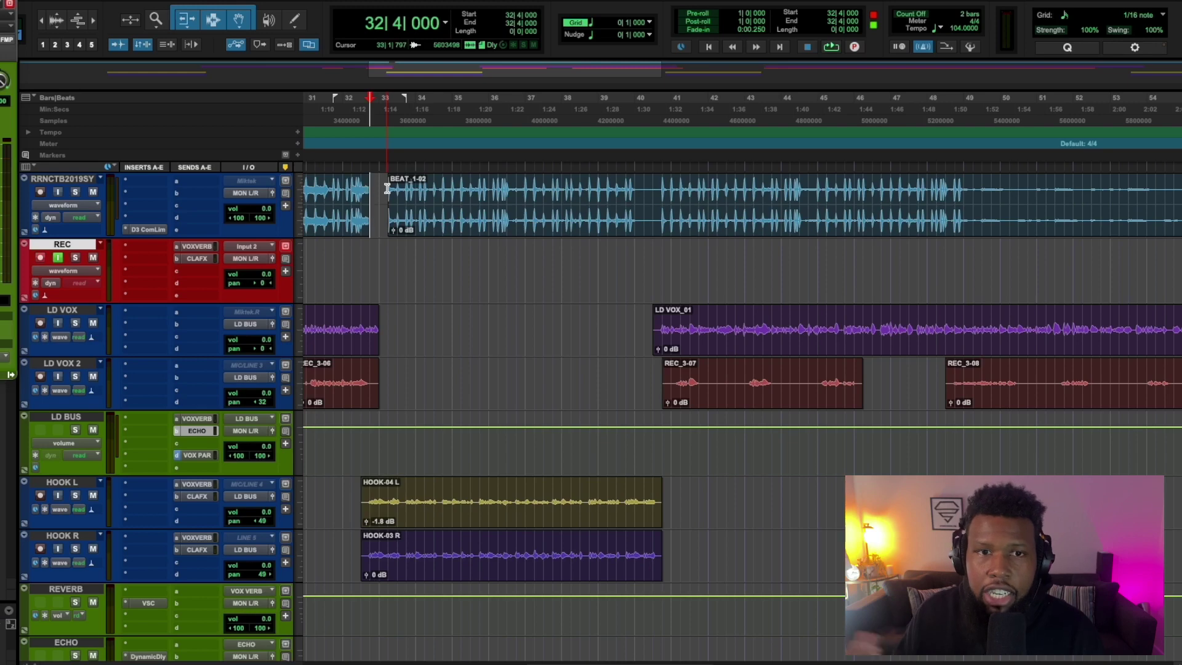
# Render the AudioSuite Vari-Fi effect on the beat track from 32|3 to 32|4, using Slow Down, Fit To and fades on.
pyautogui.click(197, 271)
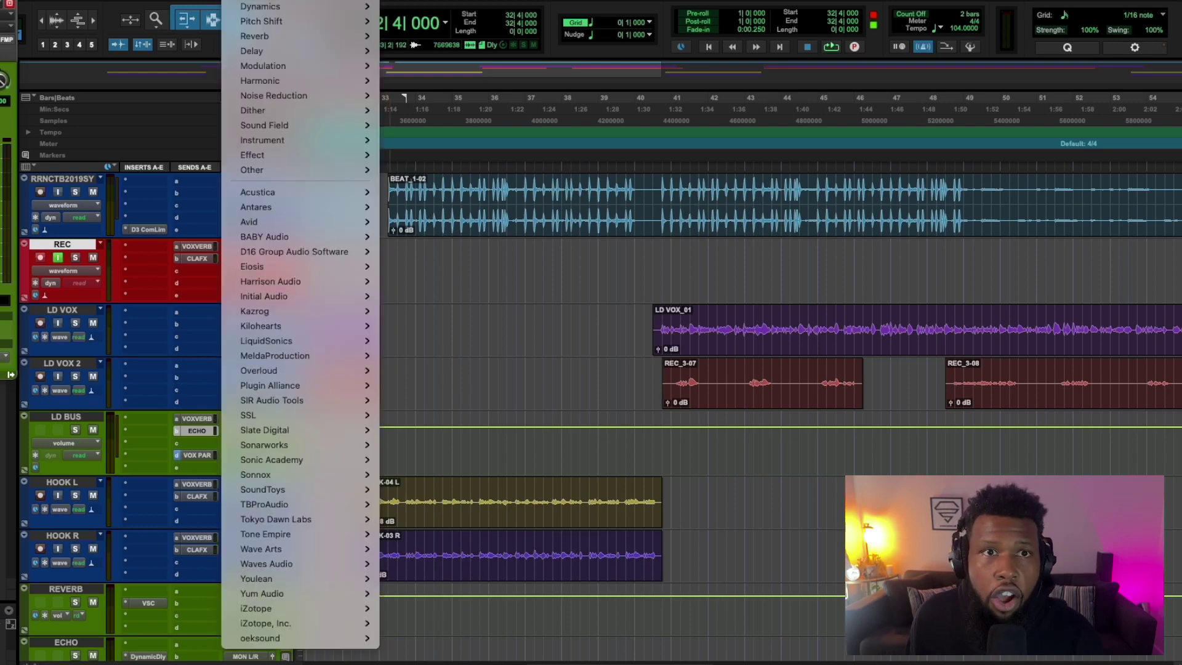
pyautogui.moveTo(271, 22)
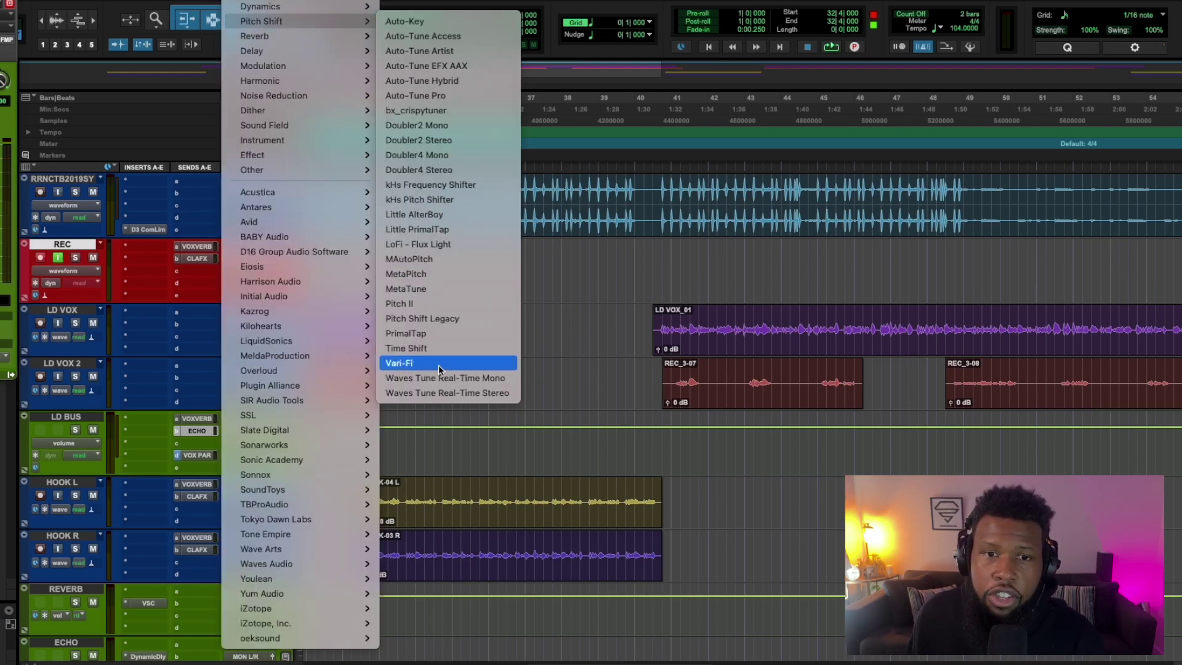
pyautogui.press('Escape')
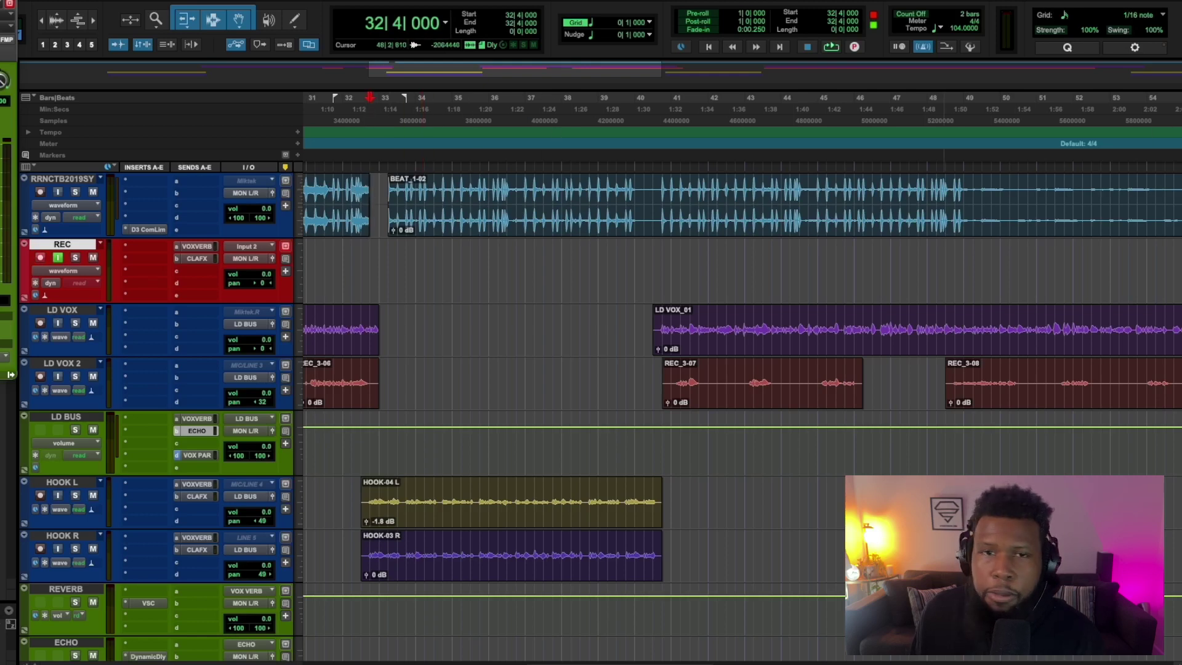
pyautogui.moveTo(1044, 61); pyautogui.dragTo(877, 94)
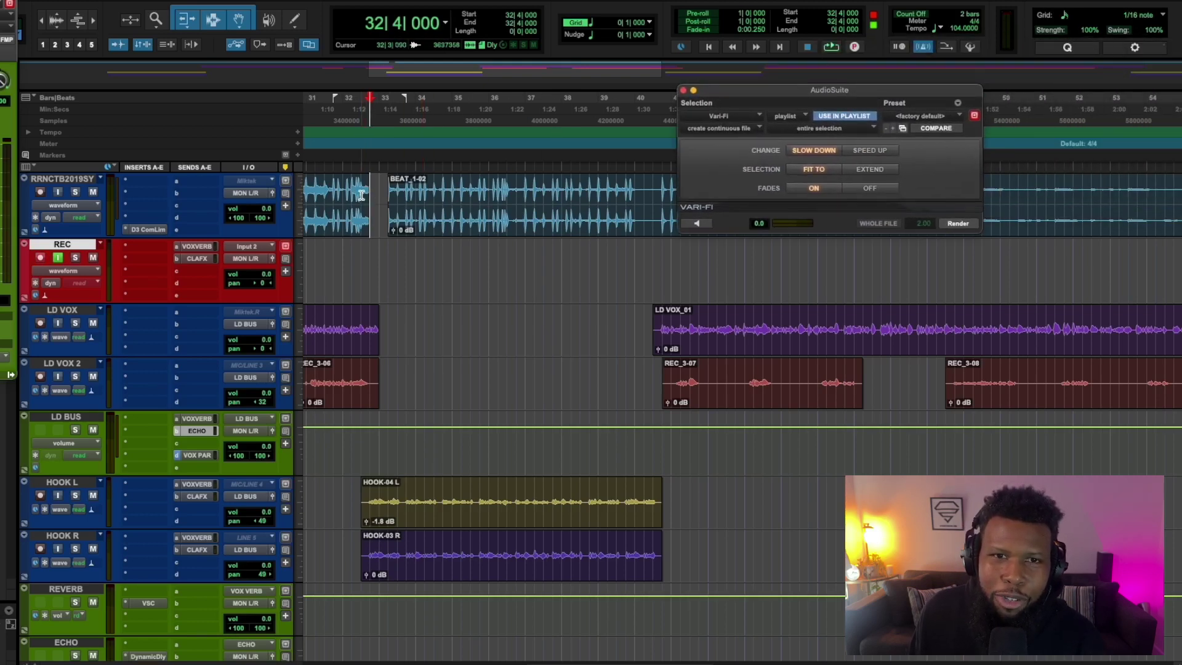
pyautogui.moveTo(369, 196); pyautogui.dragTo(360, 195)
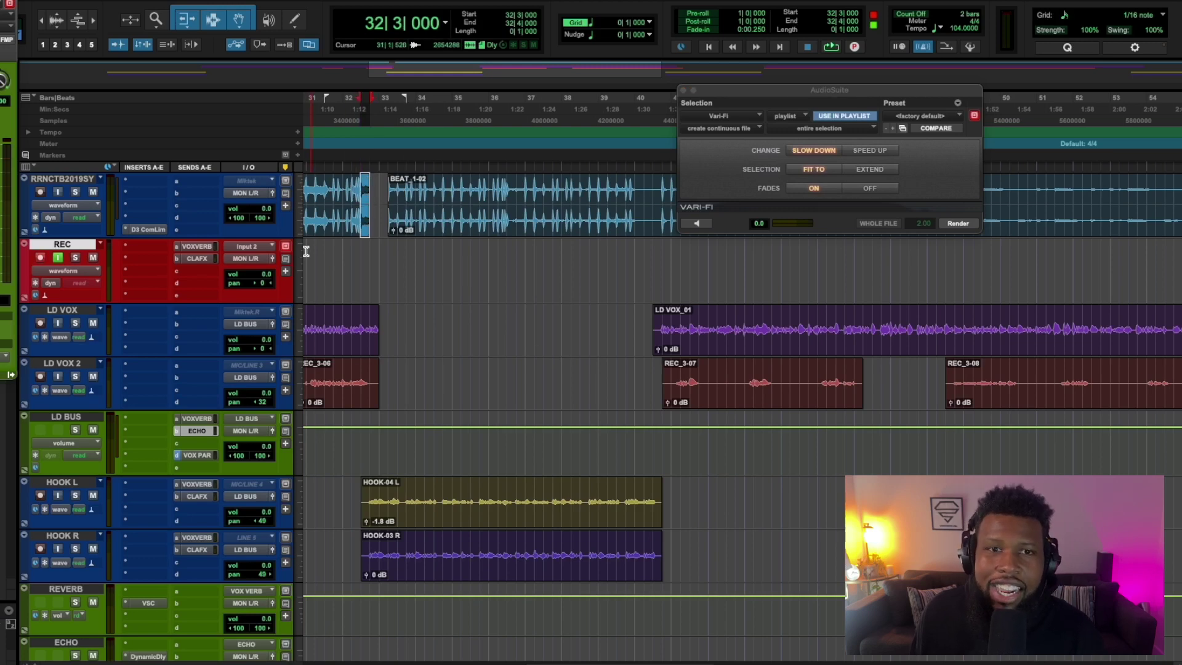
pyautogui.click(958, 224)
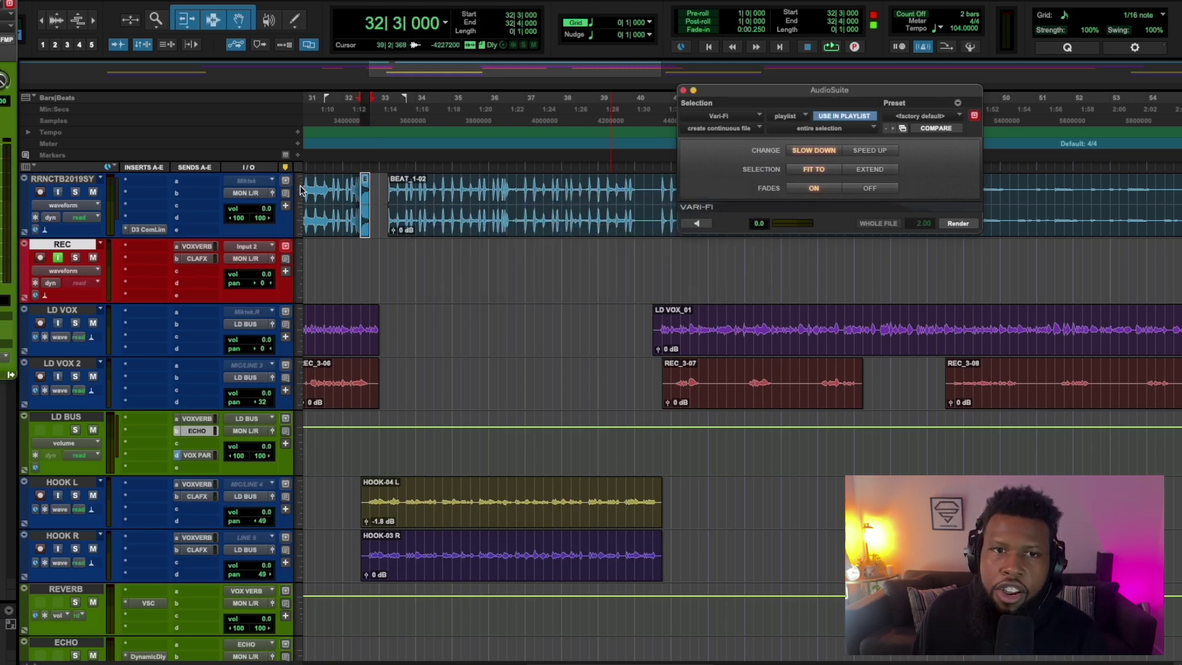
# Play back the beat from 32|1 to hear the rendered slow-down and the gap after it.
pyautogui.click(342, 183)
pyautogui.press('space')
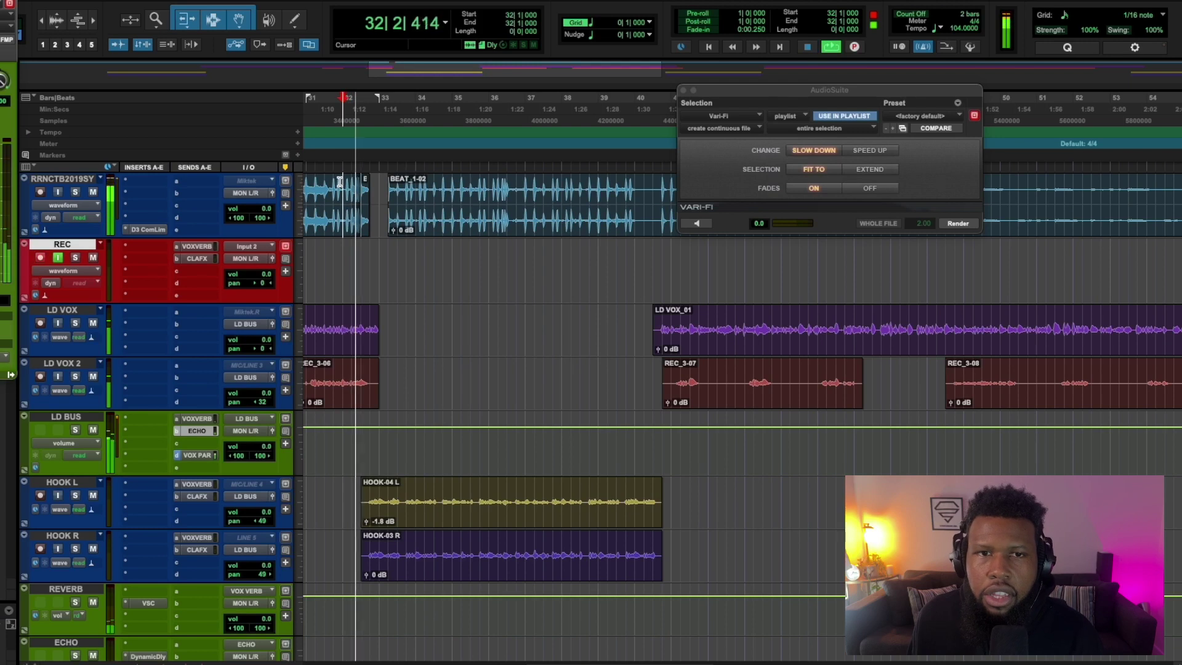
pyautogui.click(698, 278)
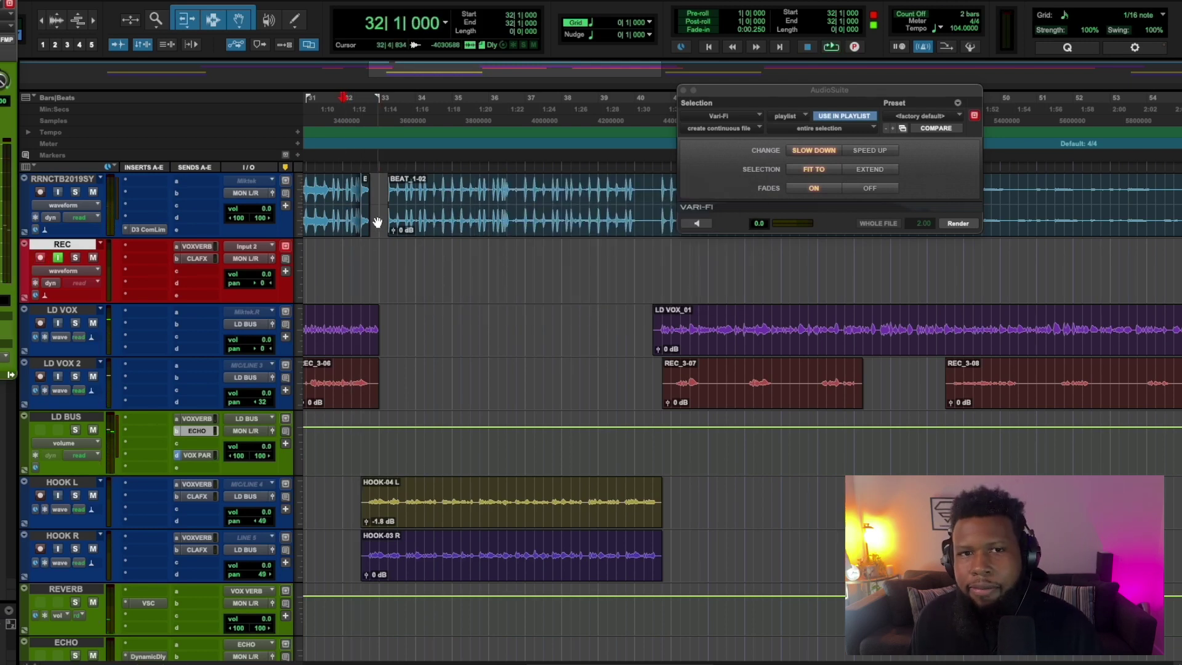
pyautogui.press('space')
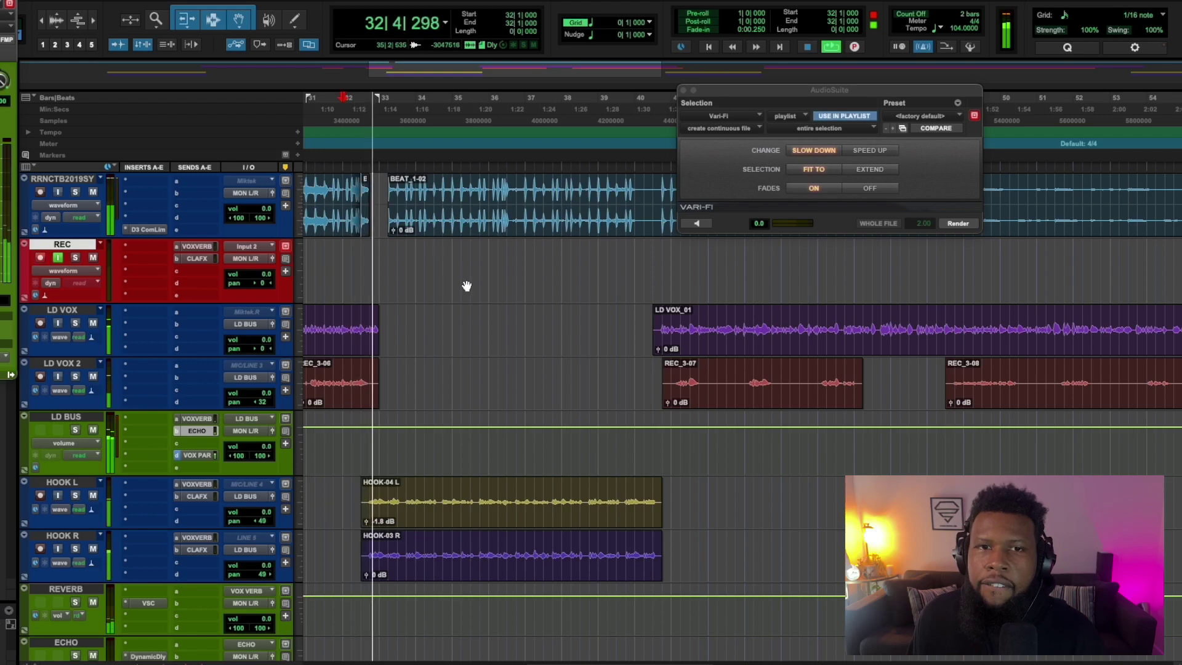
# Extend the start of the BEAT_1-02 clip back to 33|1.
pyautogui.click(386, 214)
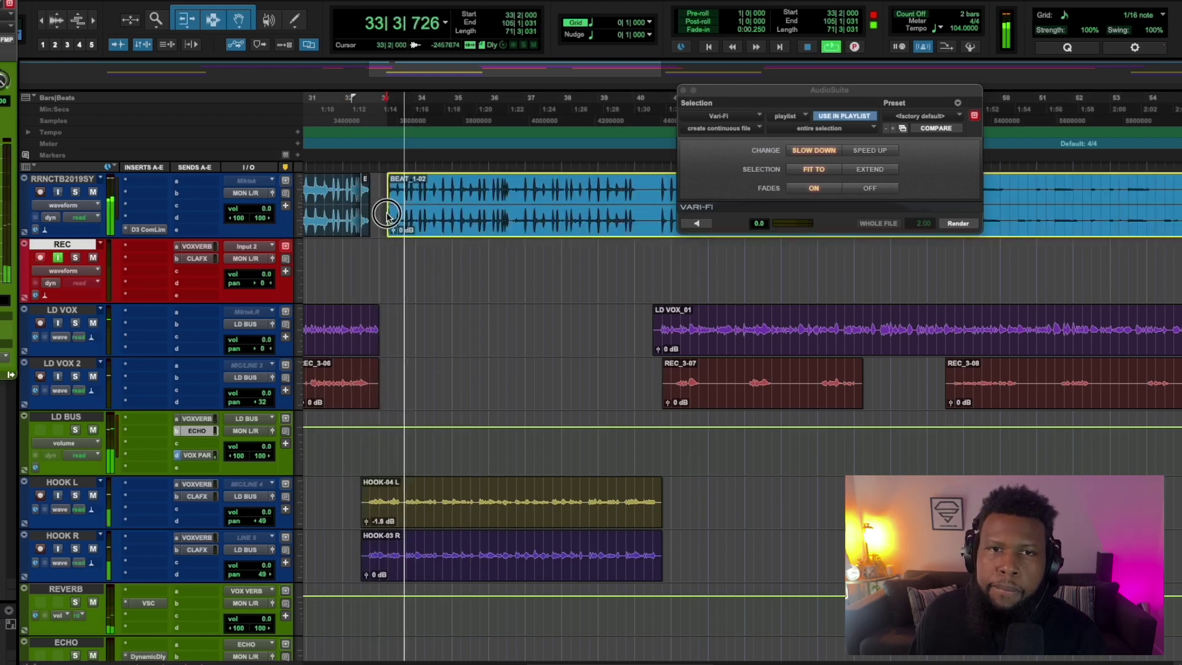
pyautogui.moveTo(387, 214); pyautogui.dragTo(378, 214)
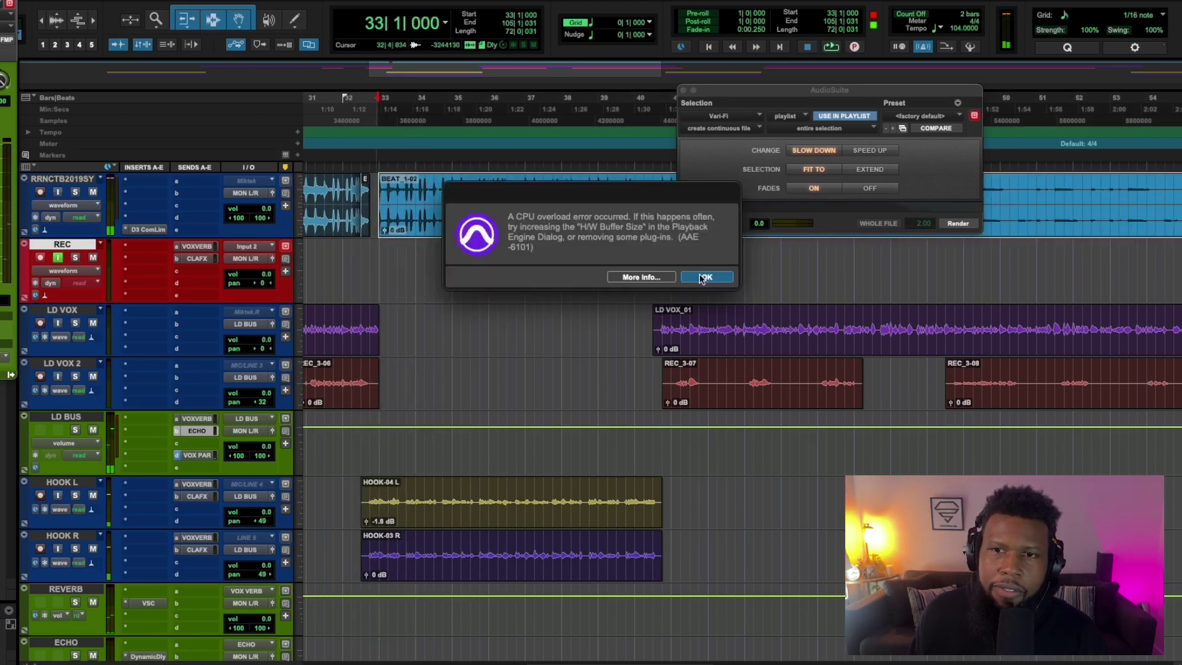
pyautogui.click(704, 277)
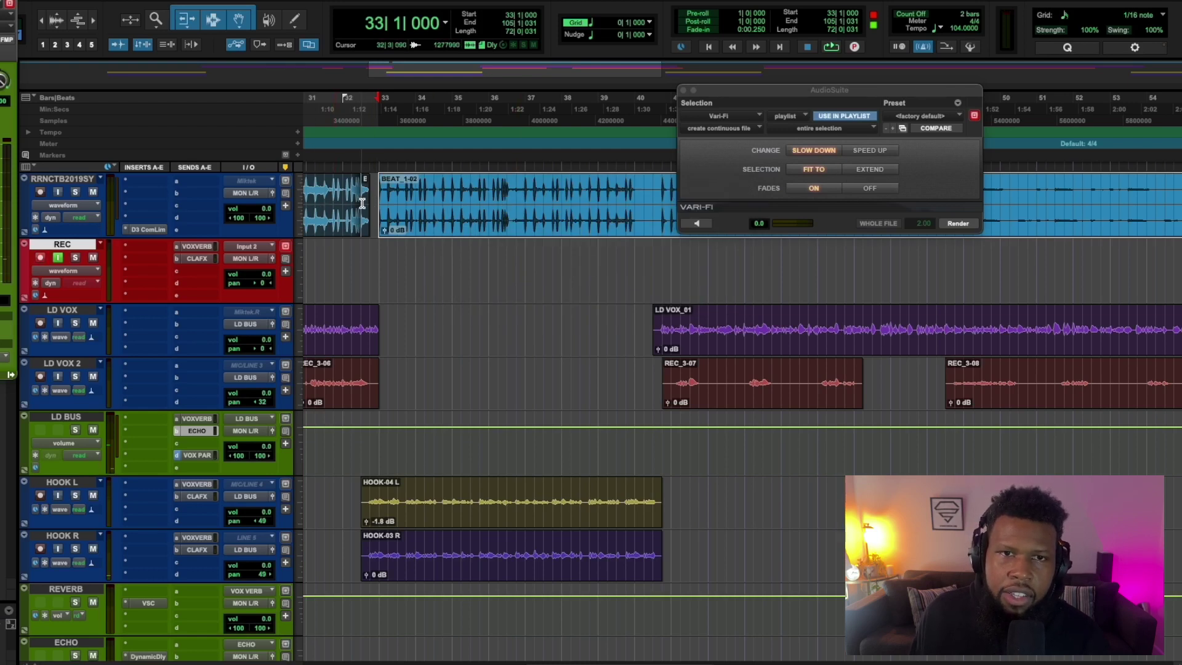
# Play back the beat from 32|1 to hear the transition into bar 33, and close the Vari-Fi window.
pyautogui.click(339, 196)
pyautogui.press('space')
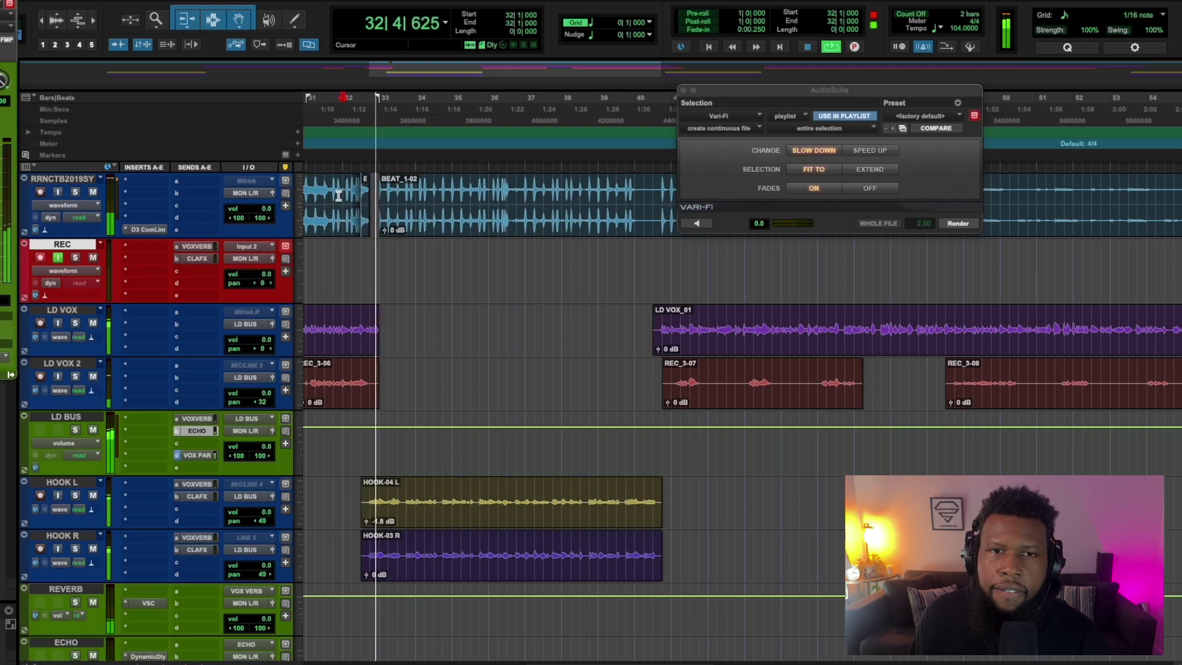
pyautogui.press('space')
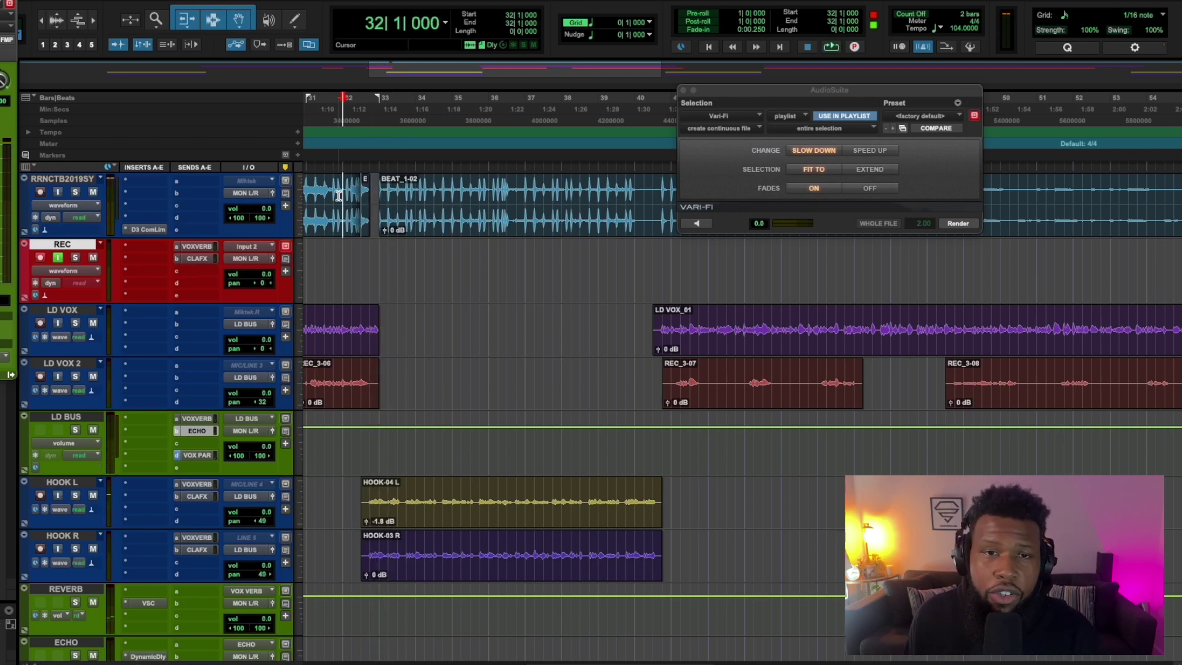
pyautogui.hscroll(-6, 475, 287)
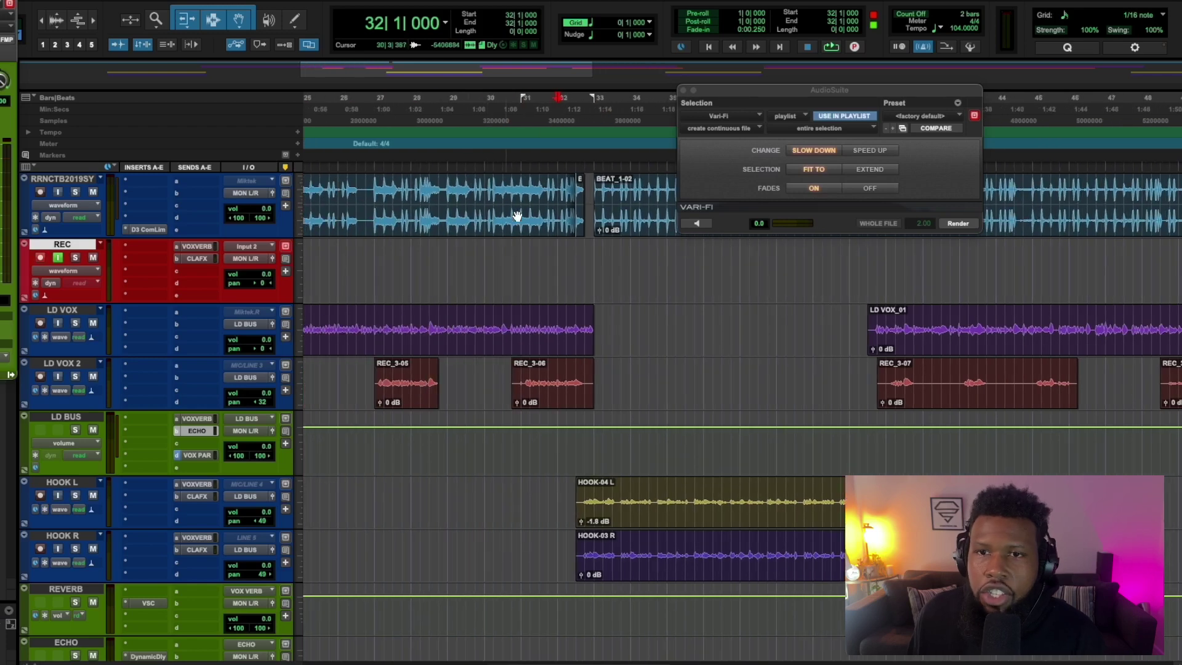
pyautogui.click(683, 90)
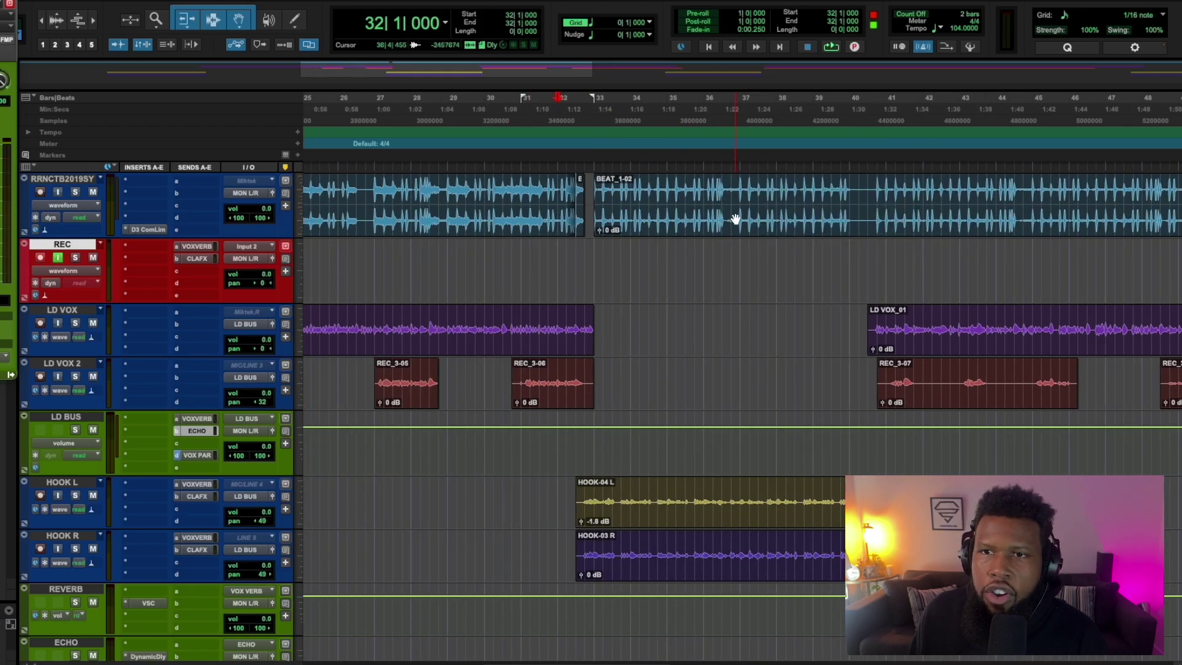
# Select the beat track from 29|1 to 32|3 and open the AudioSuite Lo-Fi plug-in for it.
pyautogui.moveTo(737, 193); pyautogui.dragTo(850, 195)
pyautogui.moveTo(448, 195); pyautogui.dragTo(575, 191)
pyautogui.click(197, 271)
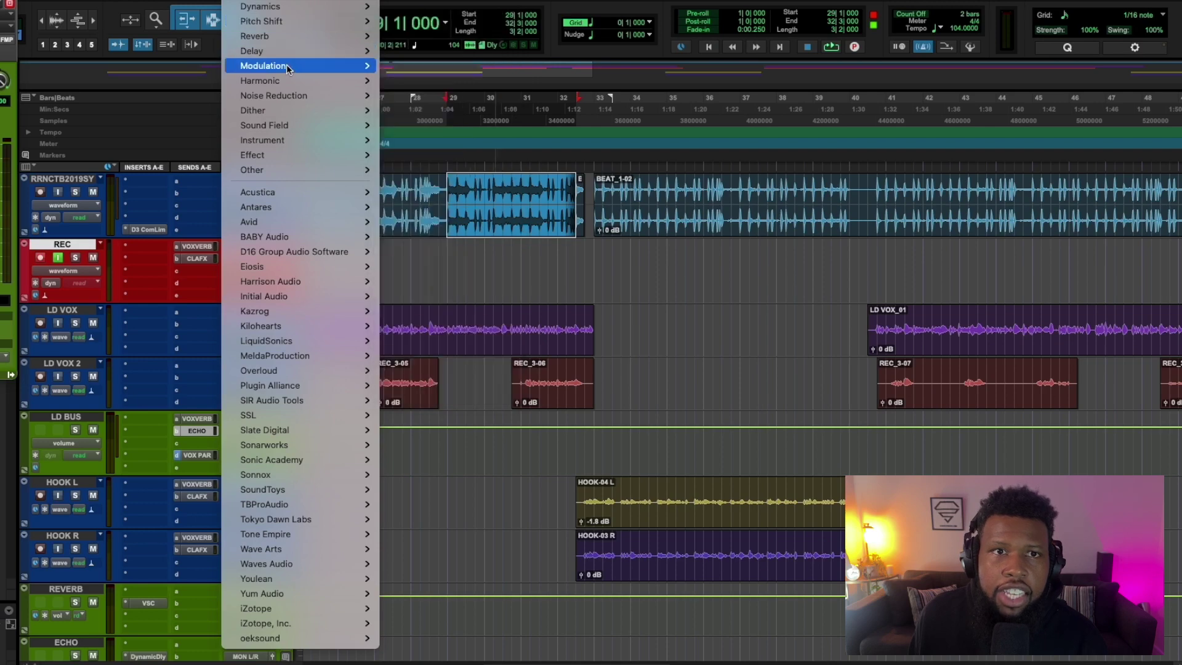
pyautogui.moveTo(282, 81)
pyautogui.scroll(-5, 493, 468)
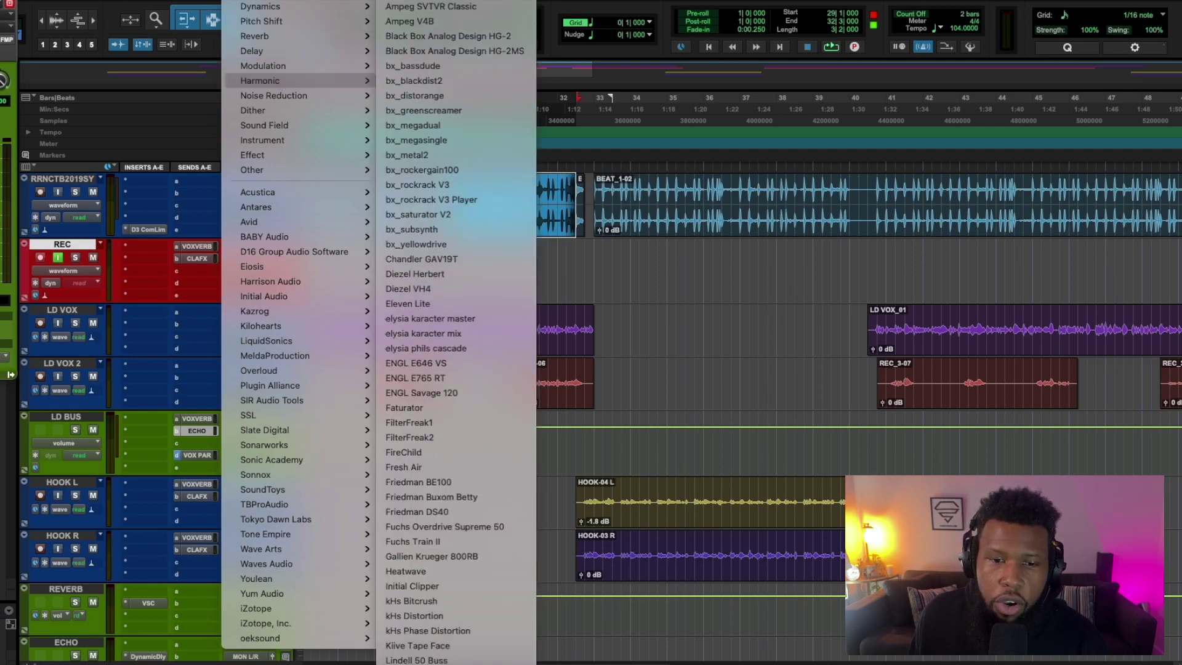
pyautogui.click(449, 632)
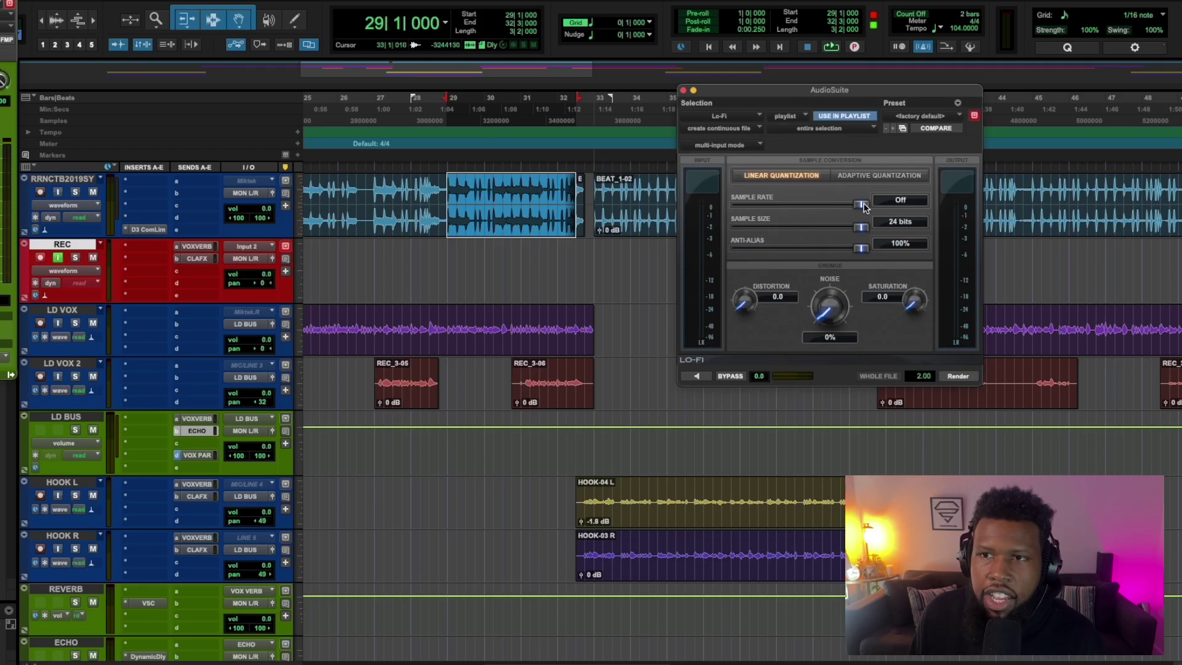
# Render Lo-Fi on the selected beat section with the sample rate set to 4800 Hertz, and close the plug-in.
pyautogui.moveTo(864, 207)
pyautogui.mouseDown()
pyautogui.moveTo(826, 207)
pyautogui.moveTo(842, 207)
pyautogui.mouseUp()
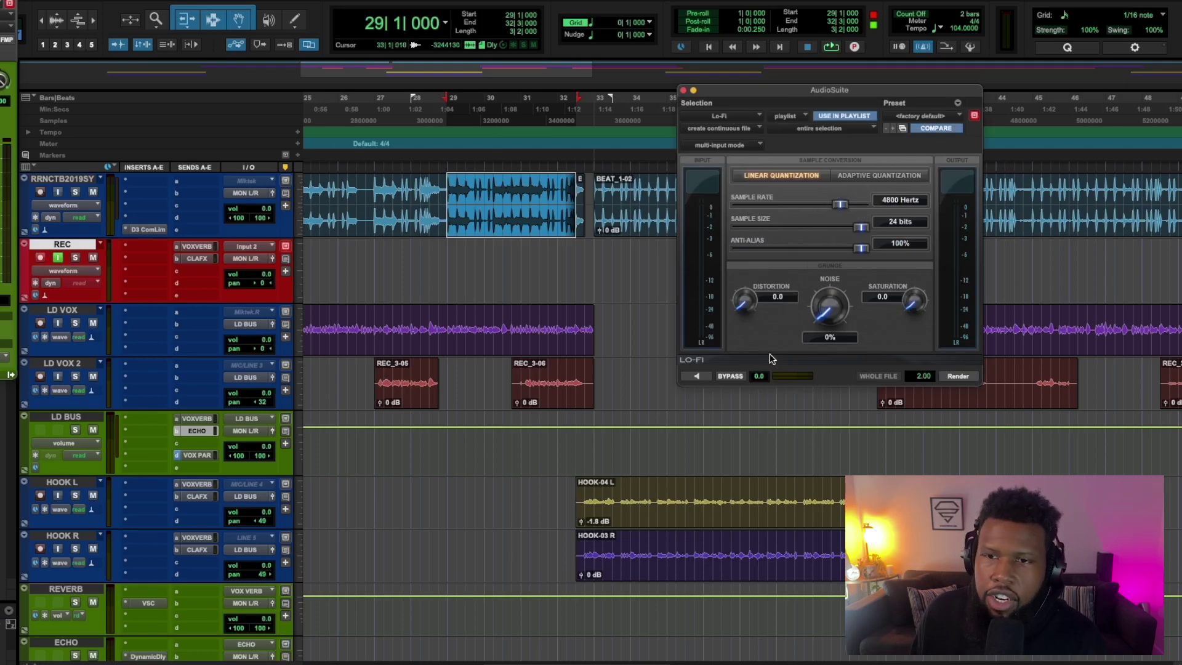
pyautogui.click(956, 377)
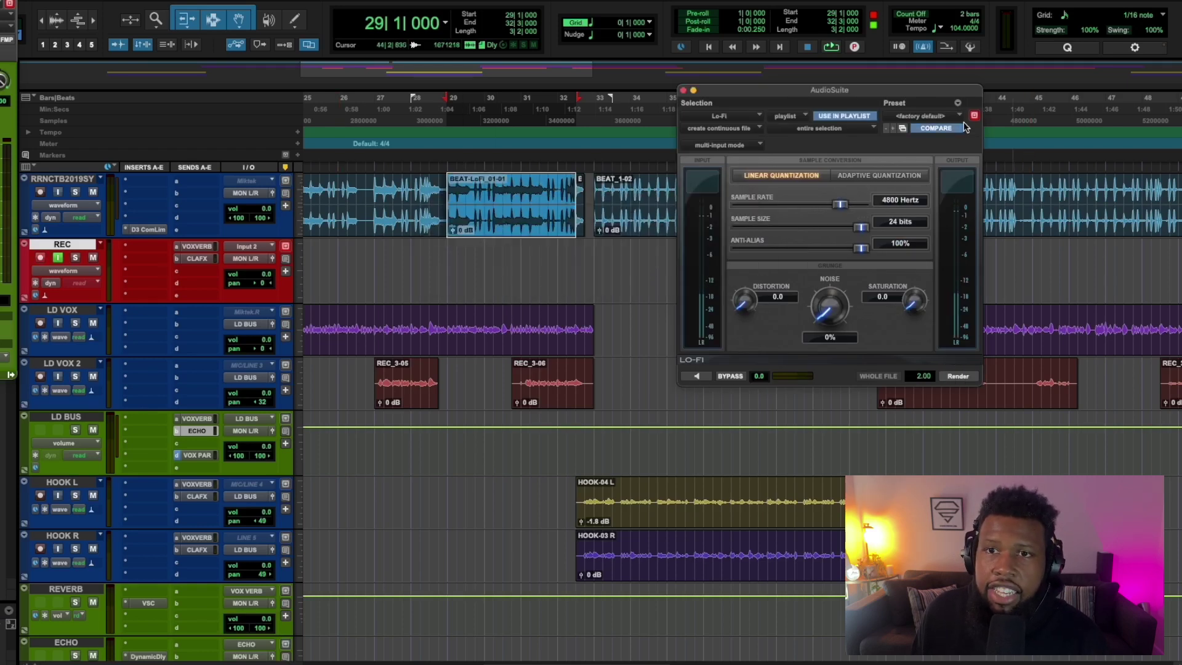
pyautogui.click(681, 90)
# Play back the session from 28|2 to hear the Lo-Fi section and the slow-down.
pyautogui.click(419, 186)
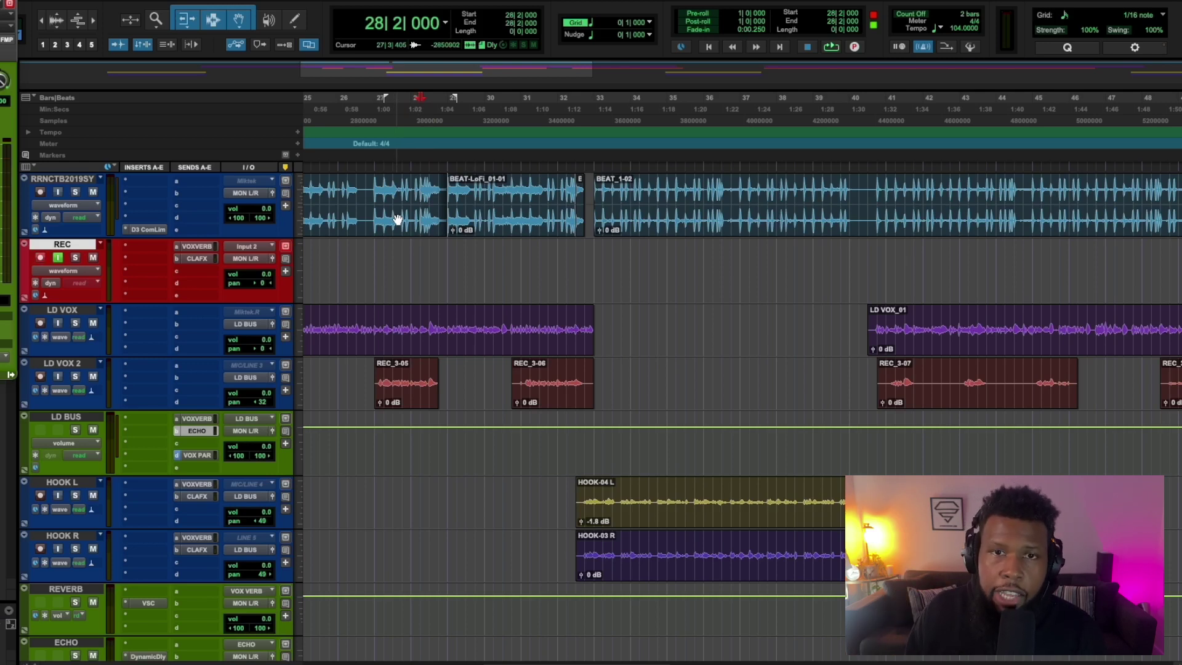
pyautogui.press('space')
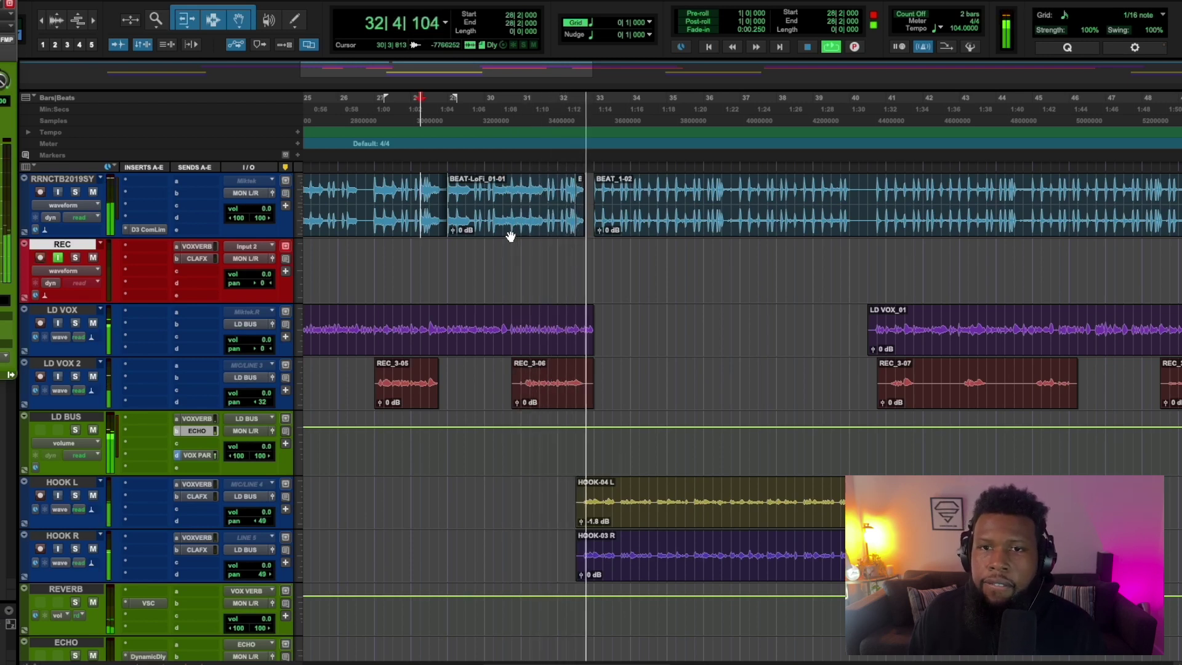
pyautogui.press('space')
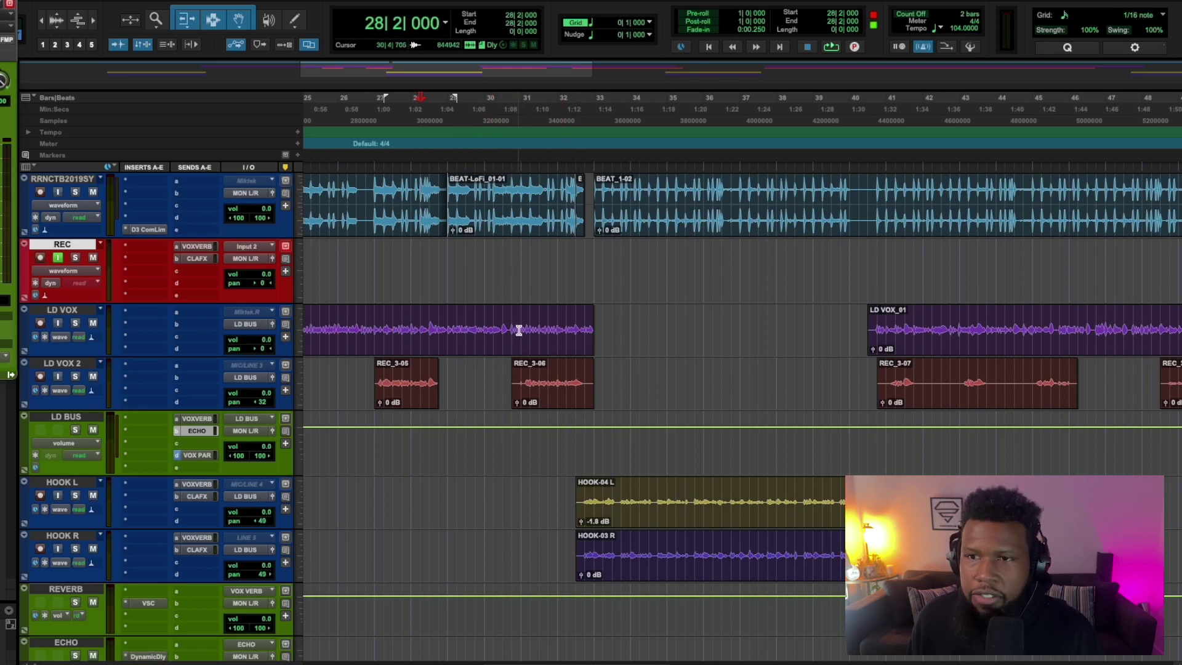
# Play back the LD VOX_01 verse from 41|1 to listen for a spot to treat.
pyautogui.click(885, 311)
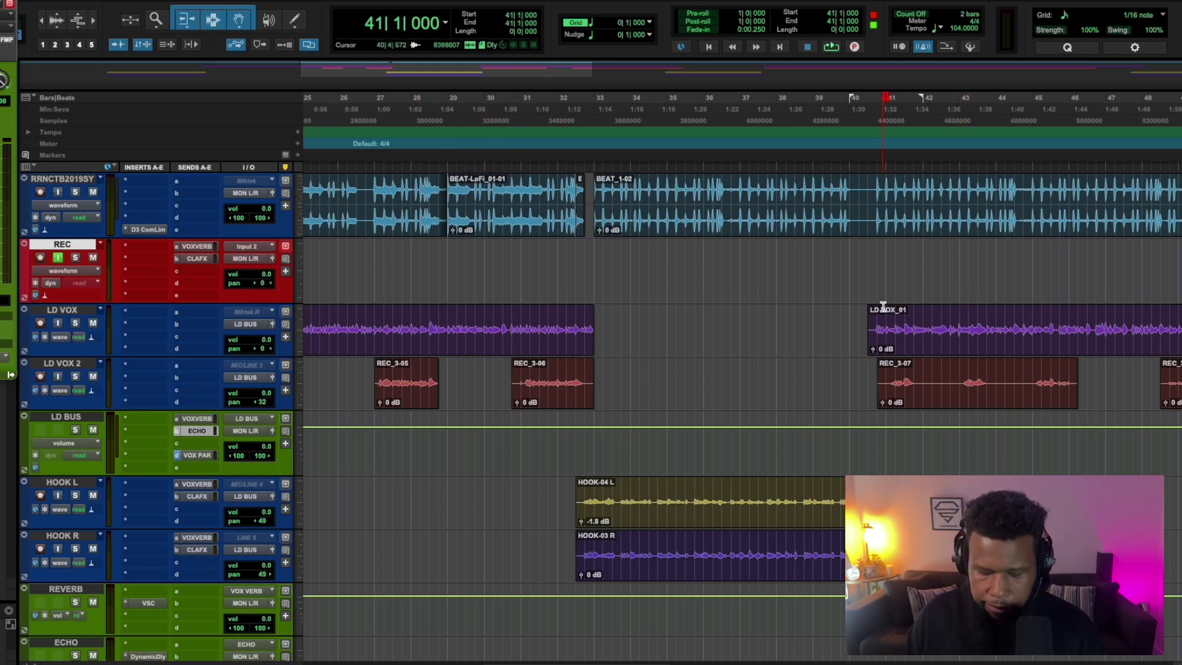
pyautogui.press('space')
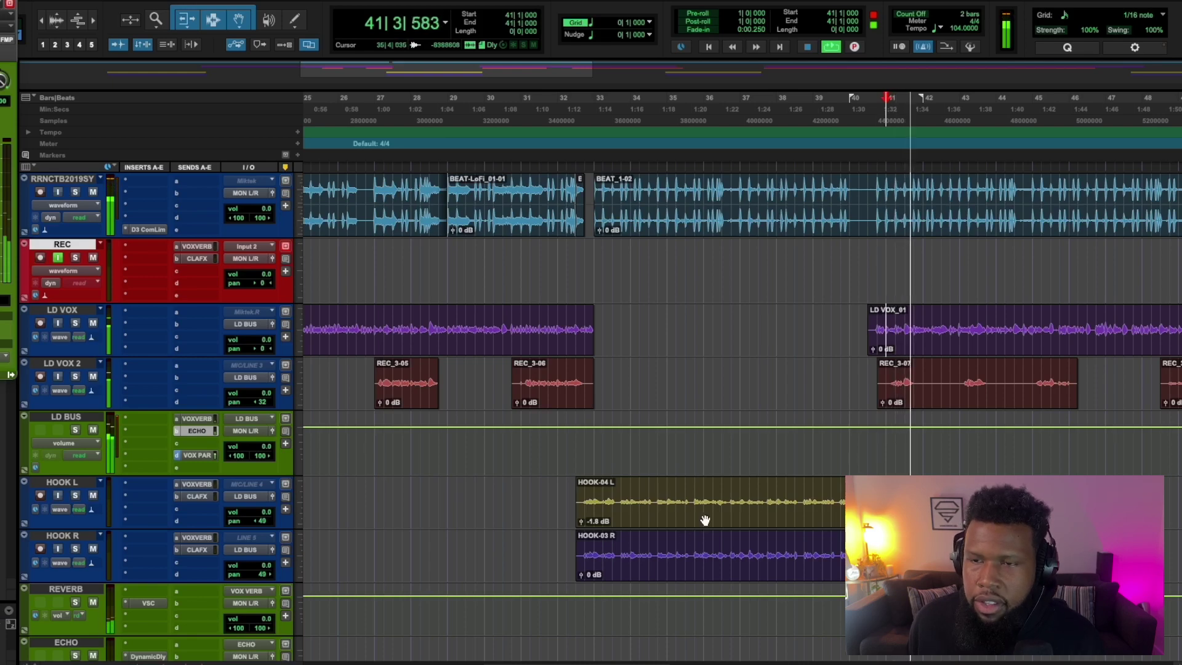
pyautogui.hscroll(10, 668, 470)
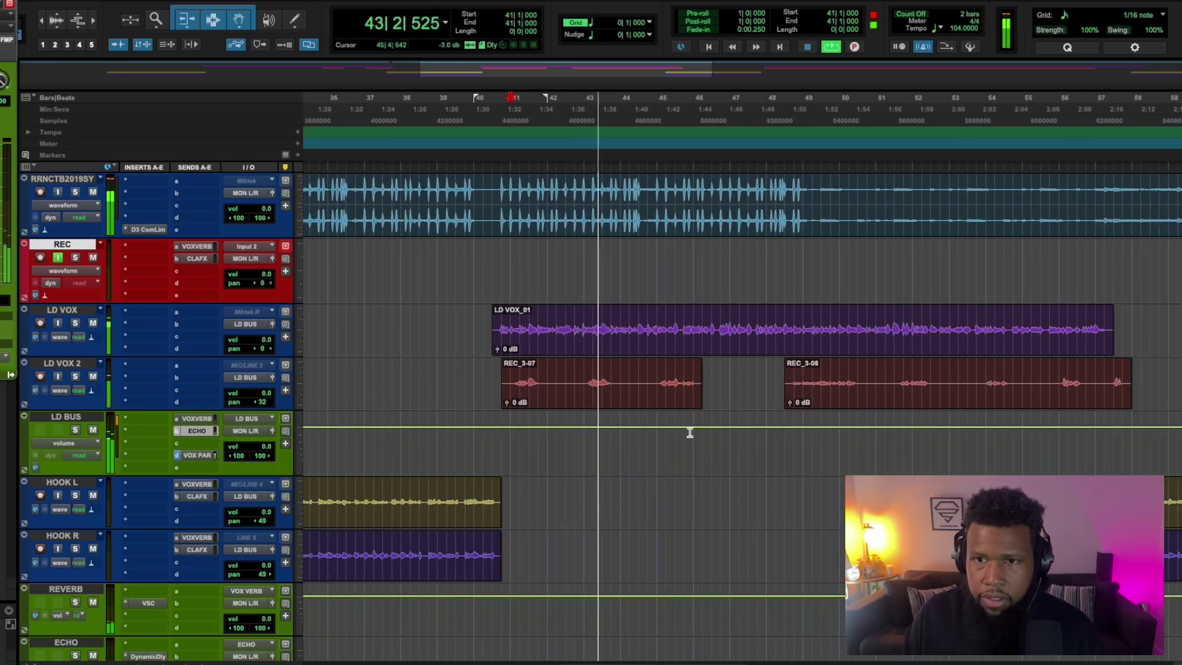
pyautogui.hotkey('ctrl', ']')
pyautogui.hscroll(5, 818, 364)
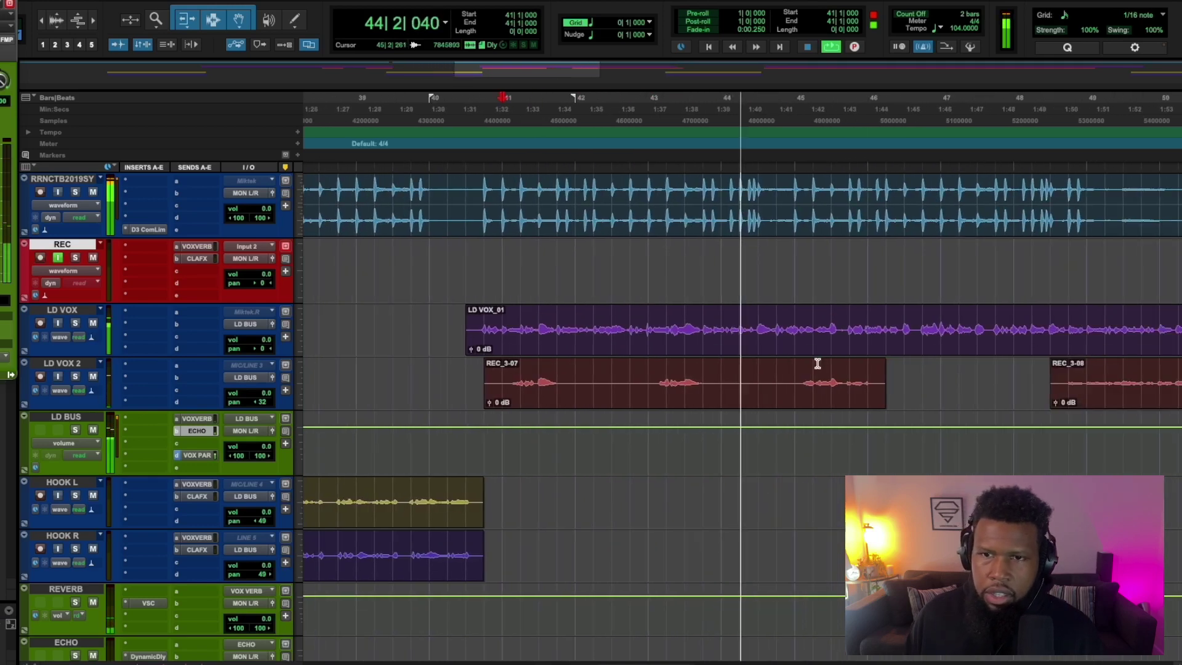
pyautogui.press('space')
# Place the edit cursor at 40|4 and examine the arrangement around it at wider and closer zoom levels.
pyautogui.click(405, 259)
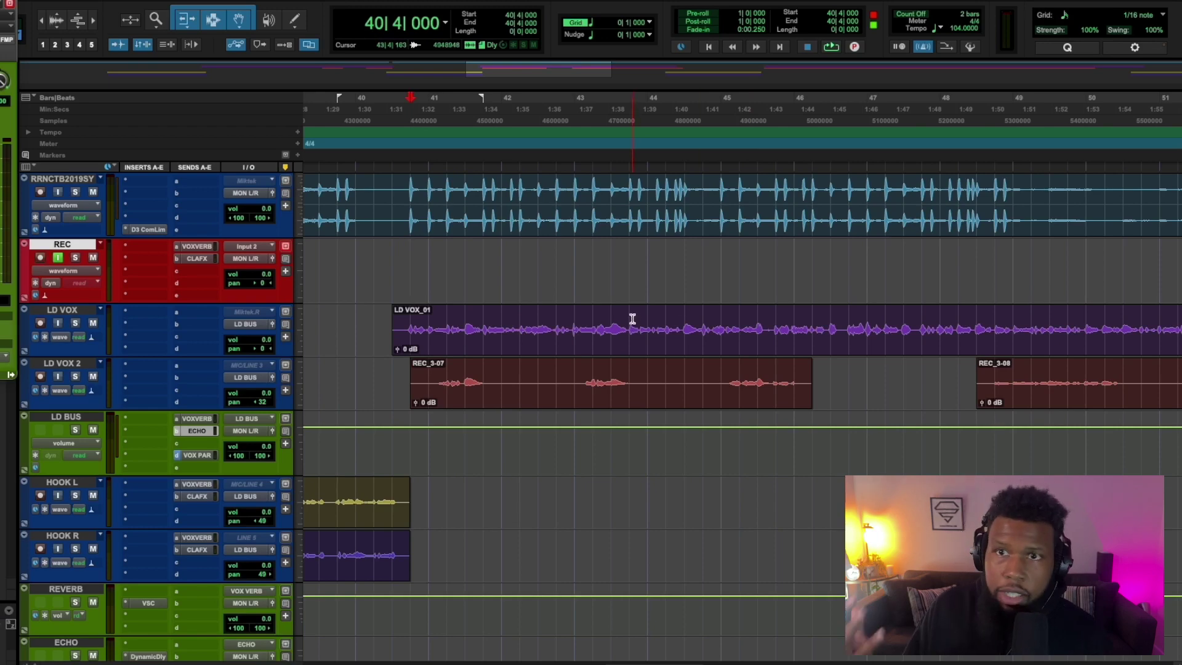
pyautogui.press('super+bracketleft')
pyautogui.press('super+bracketleft')
pyautogui.press('super+bracketleft')
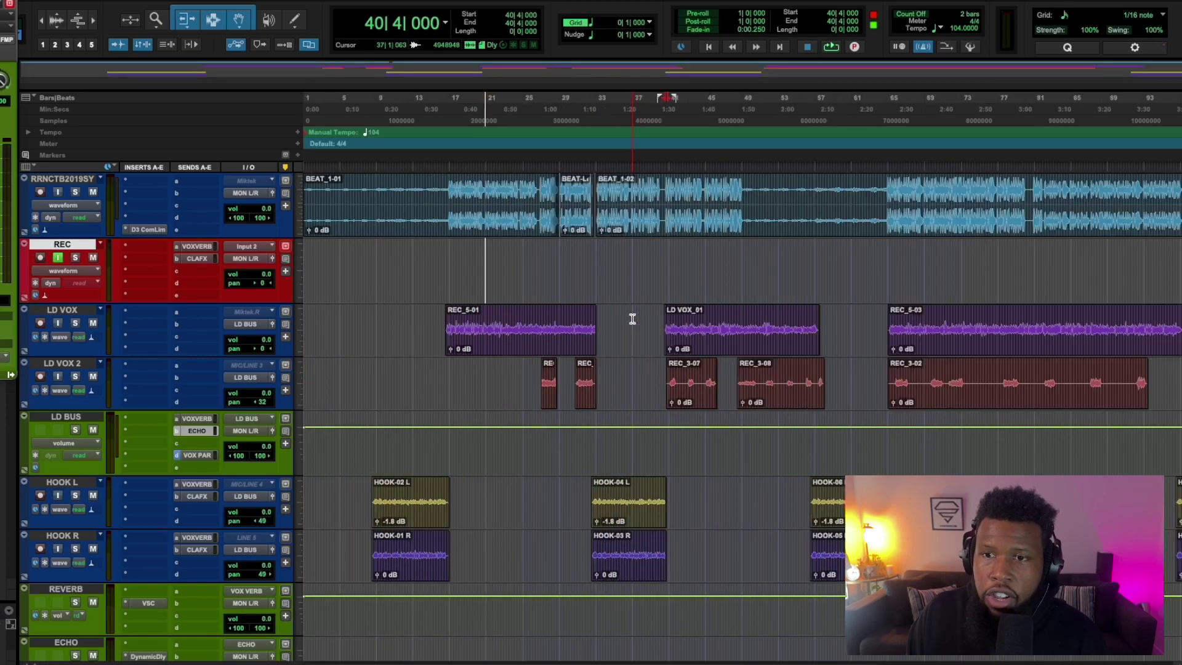
pyautogui.press('super+bracketright')
pyautogui.press('super+bracketright')
pyautogui.press('super+bracketright')
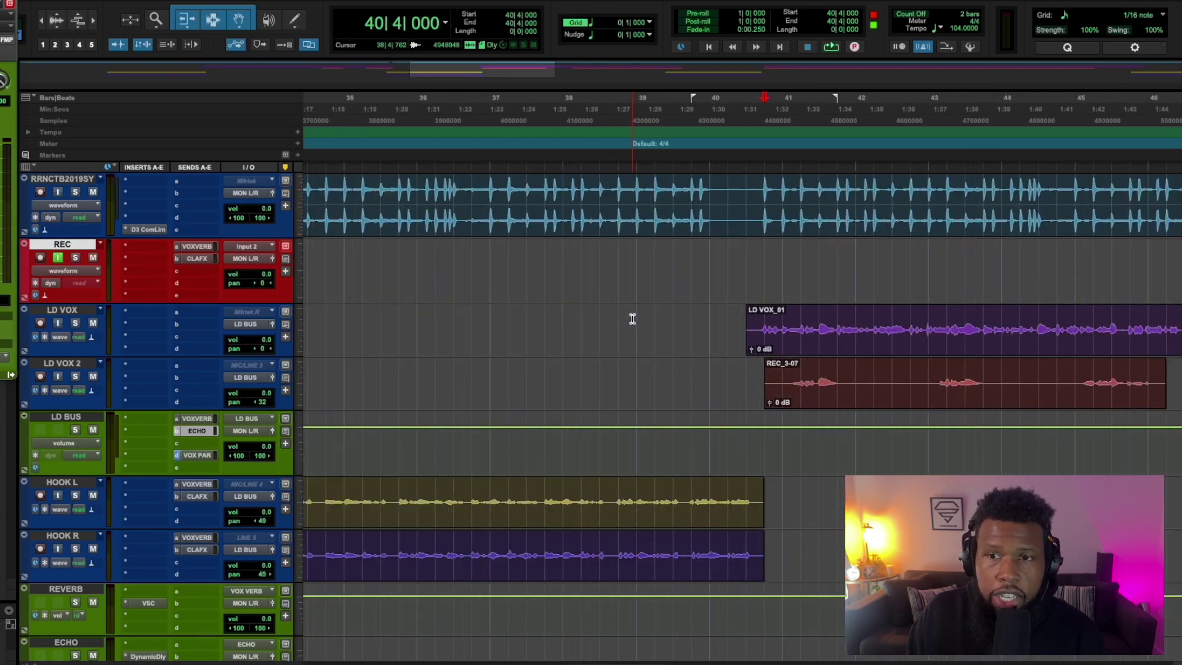
pyautogui.press('super+bracketleft')
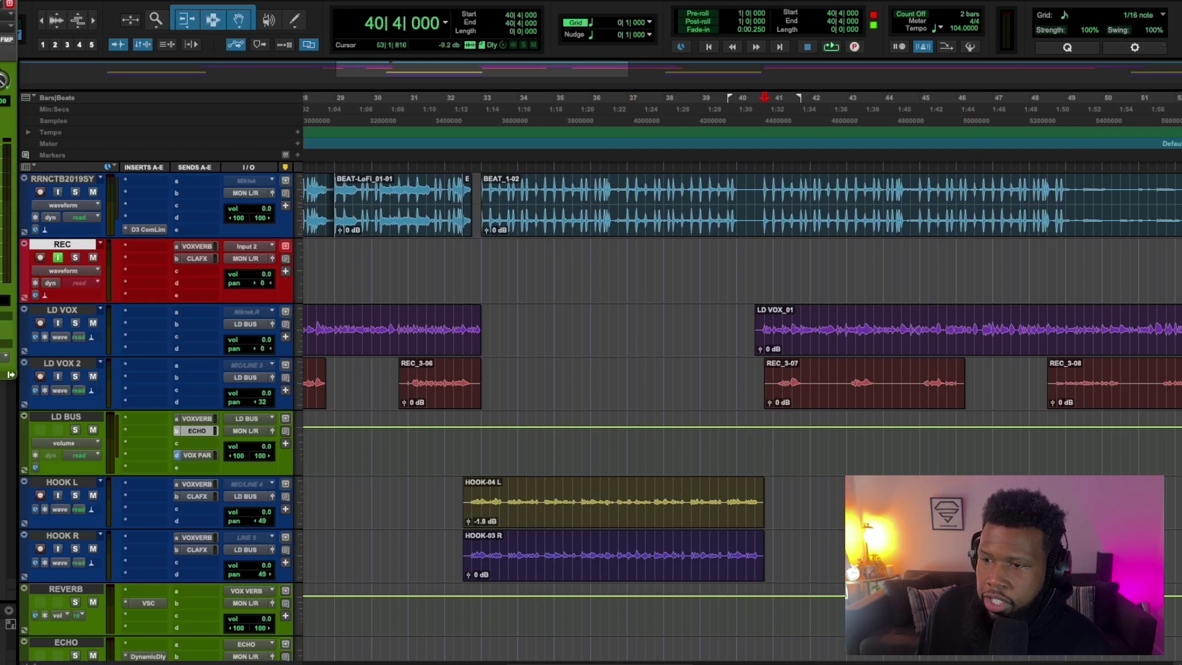
pyautogui.press('super+alt+bracketleft')
pyautogui.press('super+alt+bracketright')
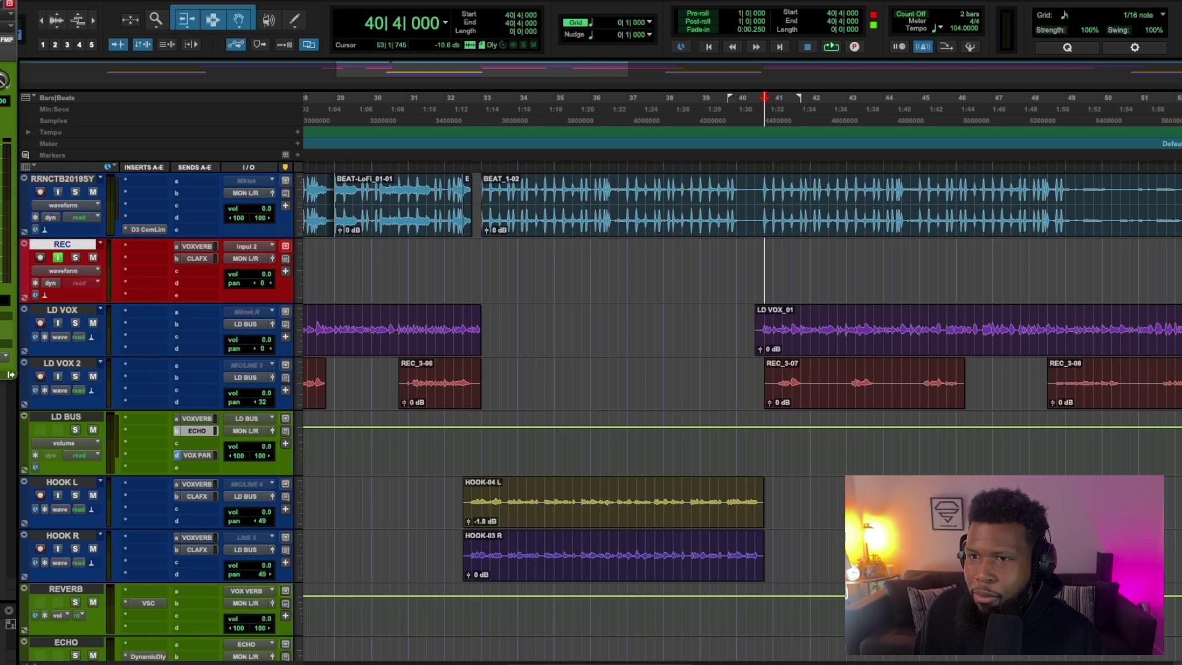
pyautogui.press('super+bracketleft')
pyautogui.press('super+bracketleft')
pyautogui.press('super+bracketright')
pyautogui.press('super+bracketright')
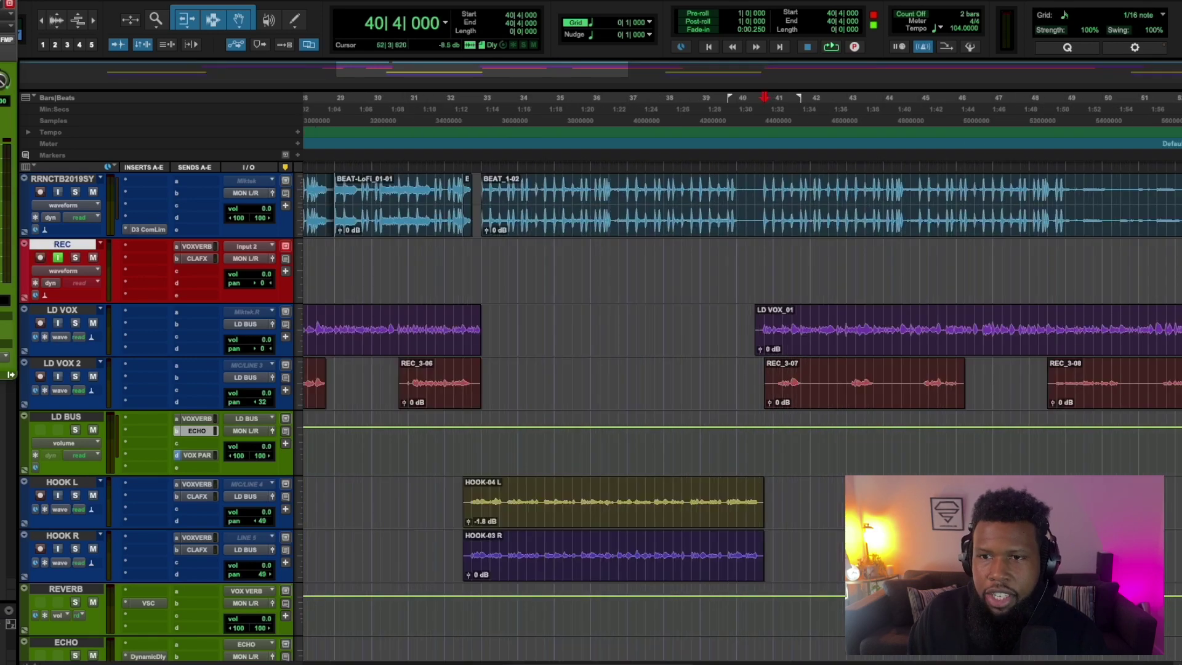
pyautogui.press('super+bracketleft')
pyautogui.press('super+bracketright')
pyautogui.press('super+bracketright')
pyautogui.press('super+bracketright')
pyautogui.press('super+bracketright')
pyautogui.press('super+bracketleft')
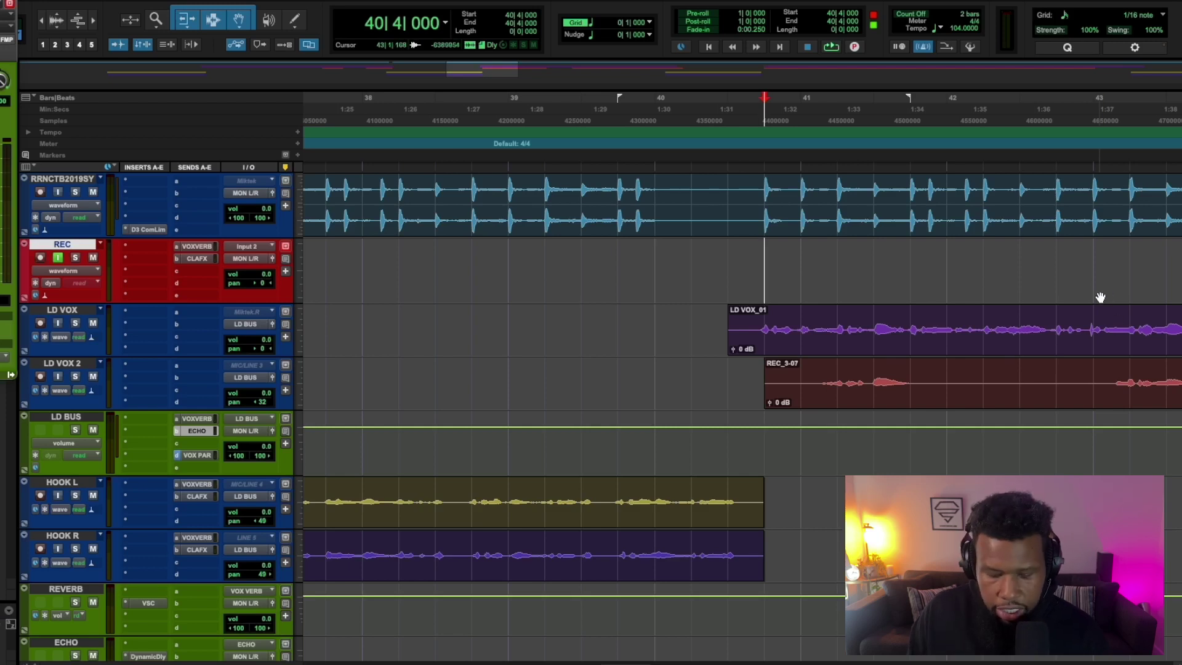
pyautogui.press('super+bracketleft')
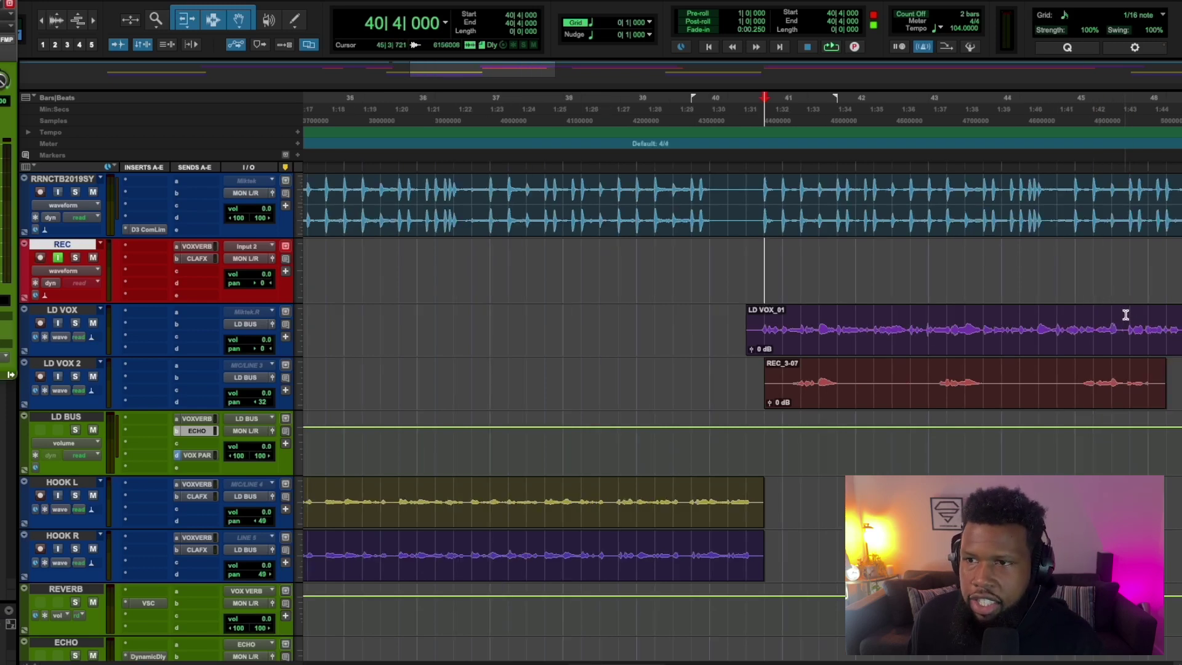
# Select the LD VOX_01 section from 44|2 to 45|4 and play it back.
pyautogui.moveTo(1122, 316); pyautogui.dragTo(1019, 338)
pyautogui.press('space')
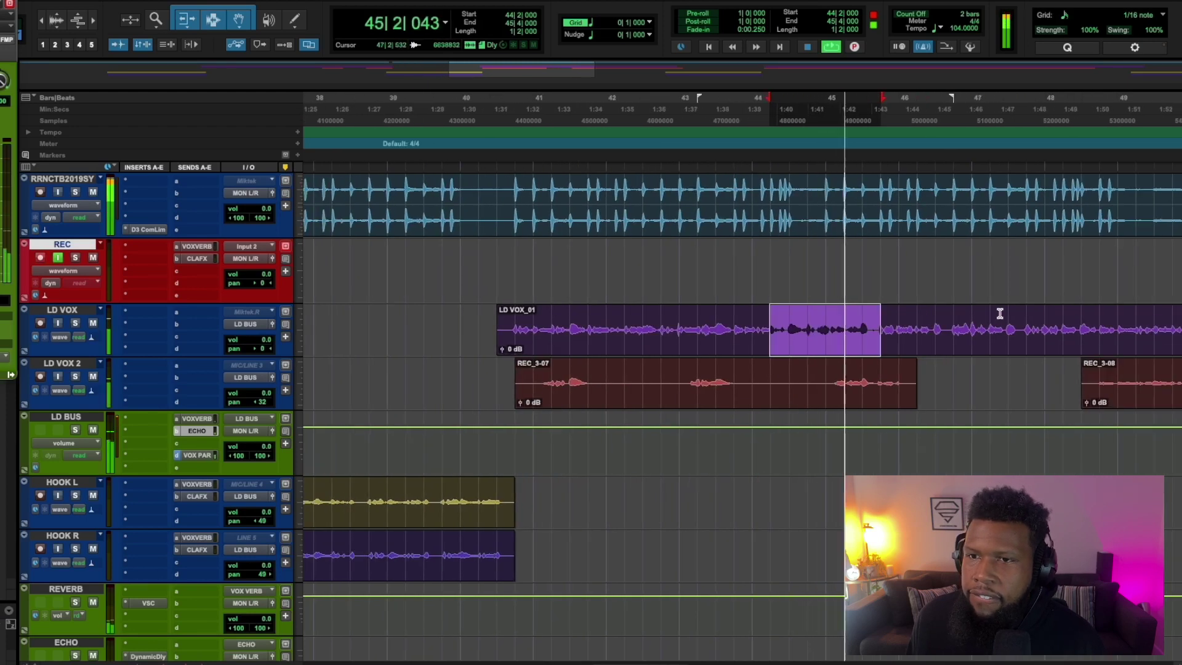
pyautogui.press('space')
pyautogui.press('space')
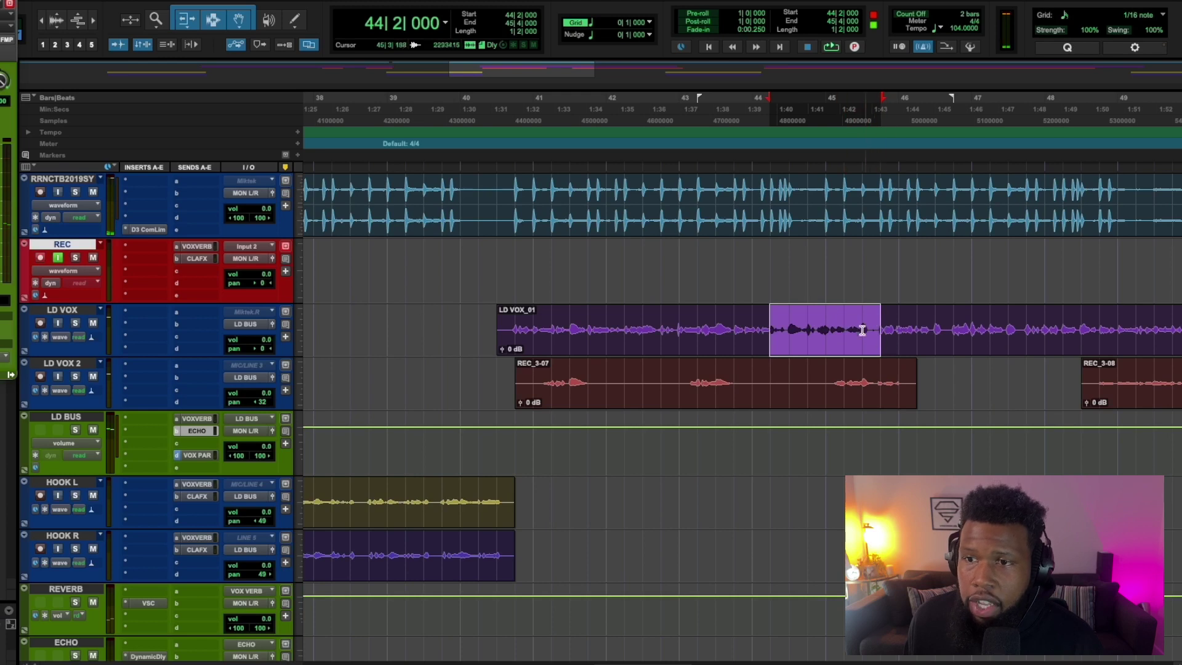
# Select LD VOX_01 from 43|4 to 46|4, view the RX 8 Voice De-noise AudioSuite plug-in and close it without rendering.
pyautogui.moveTo(953, 320); pyautogui.dragTo(735, 333)
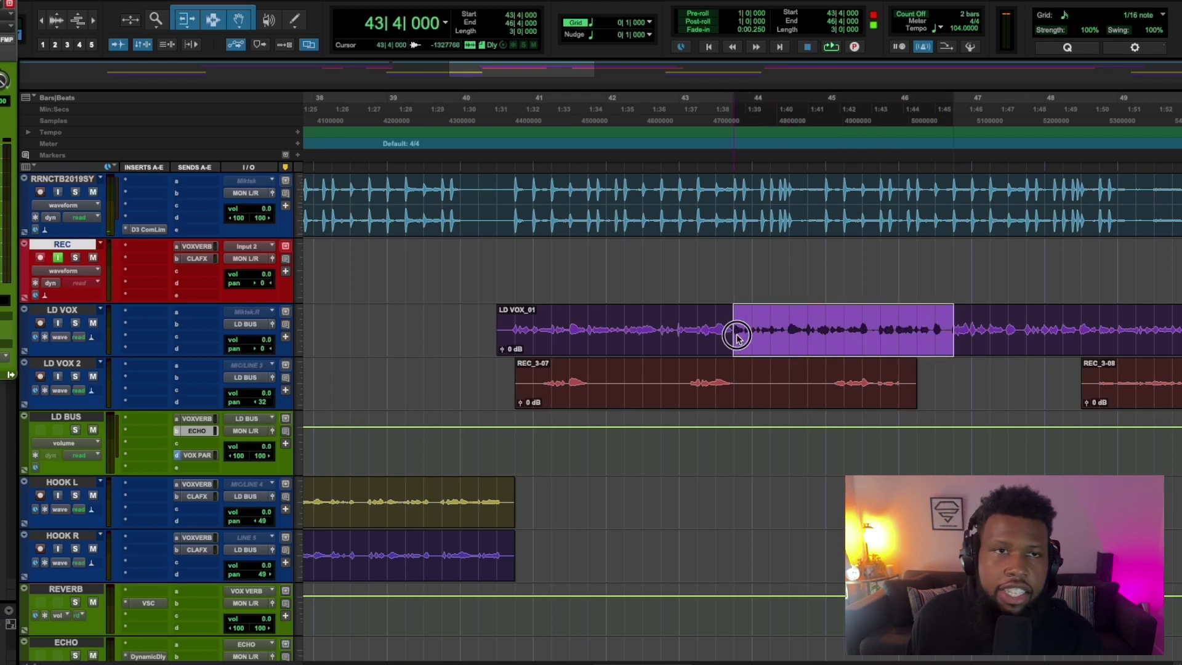
pyautogui.click(259, 1)
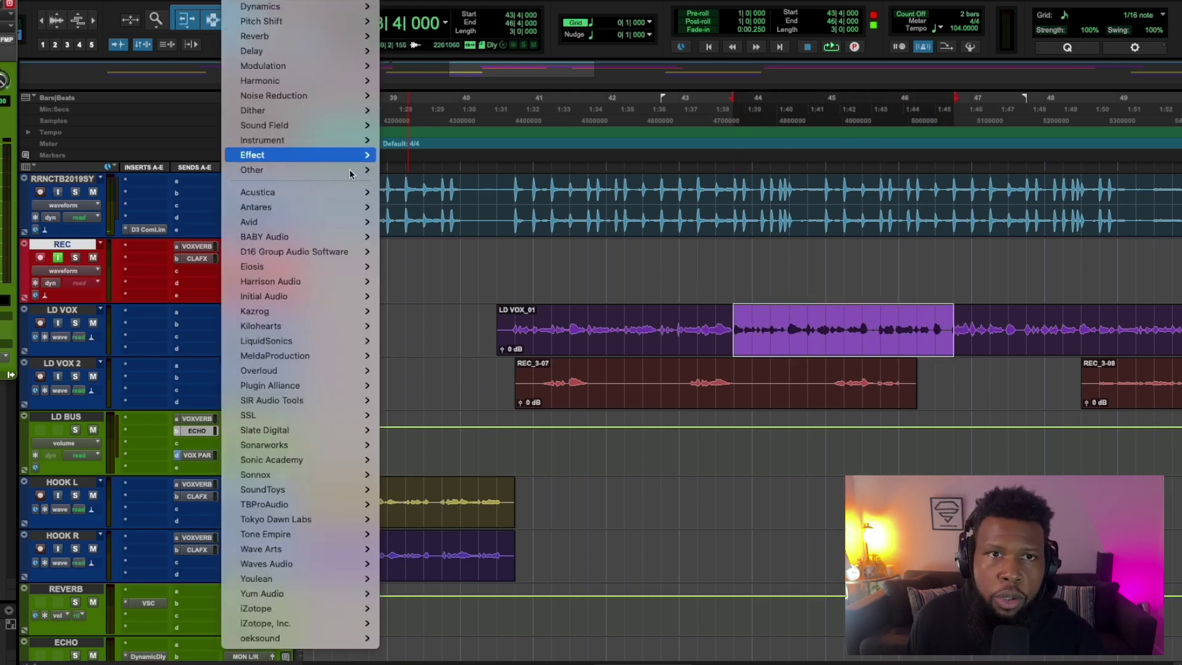
pyautogui.moveTo(295, 96)
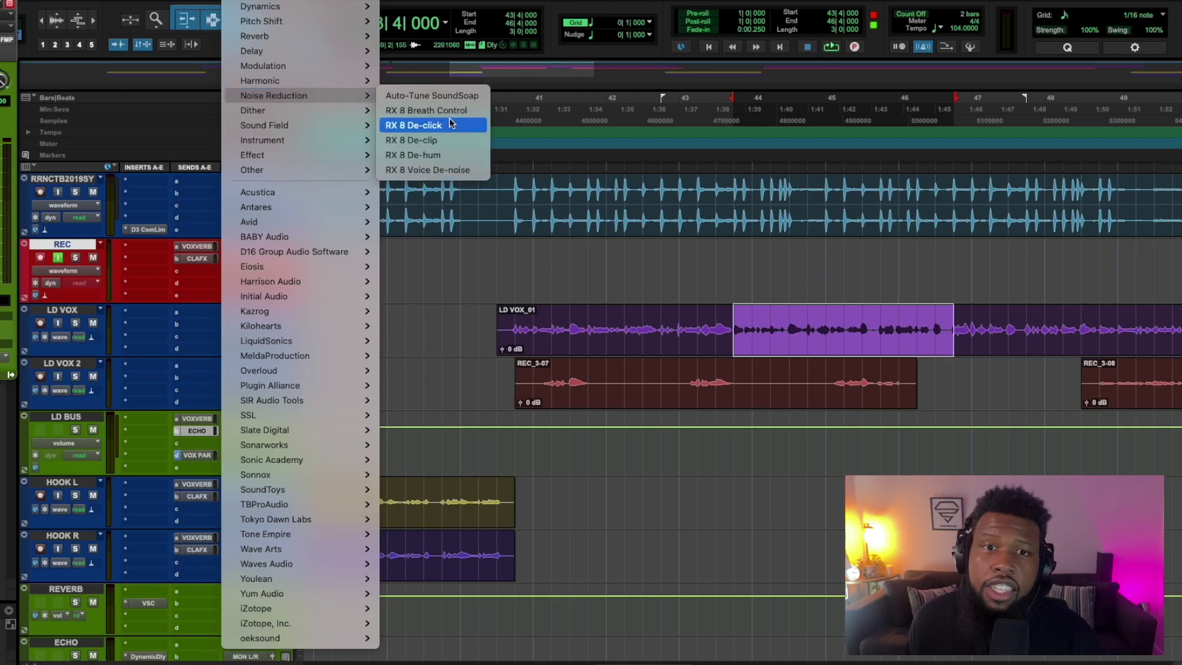
pyautogui.click(447, 176)
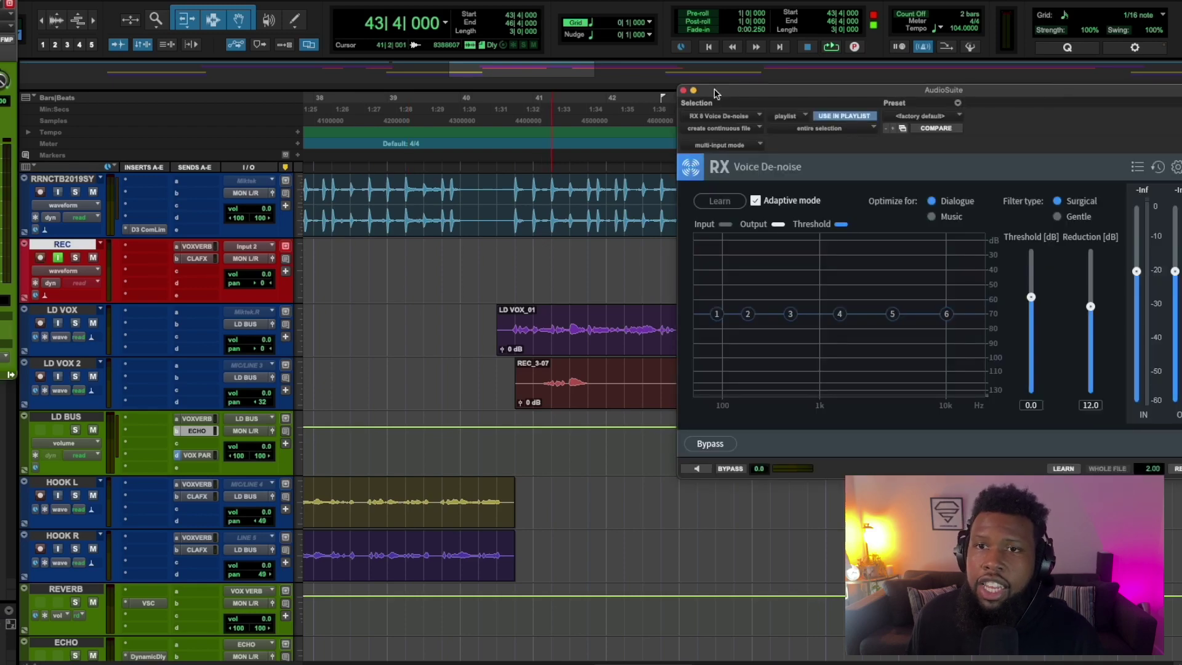
pyautogui.click(683, 91)
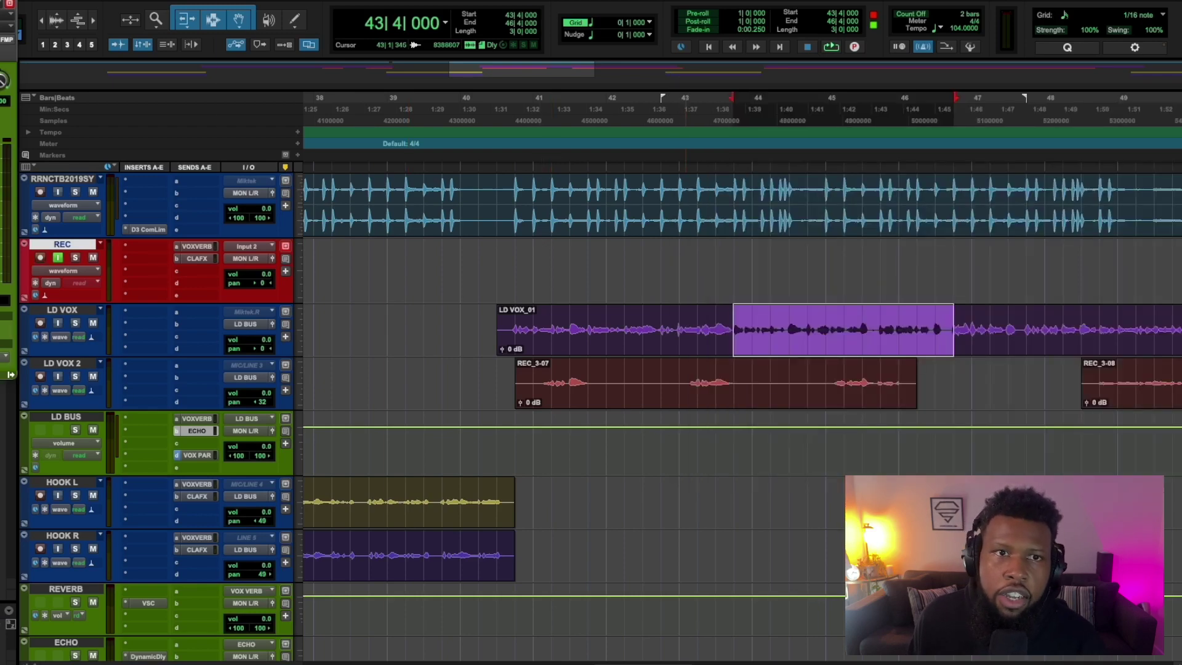
# Open the RX 8 Breath Control AudioSuite plug-in, choose the Medium Breath Suppression preset and move its window clear of the selected LD VOX section.
pyautogui.click(259, 2)
pyautogui.moveTo(294, 96)
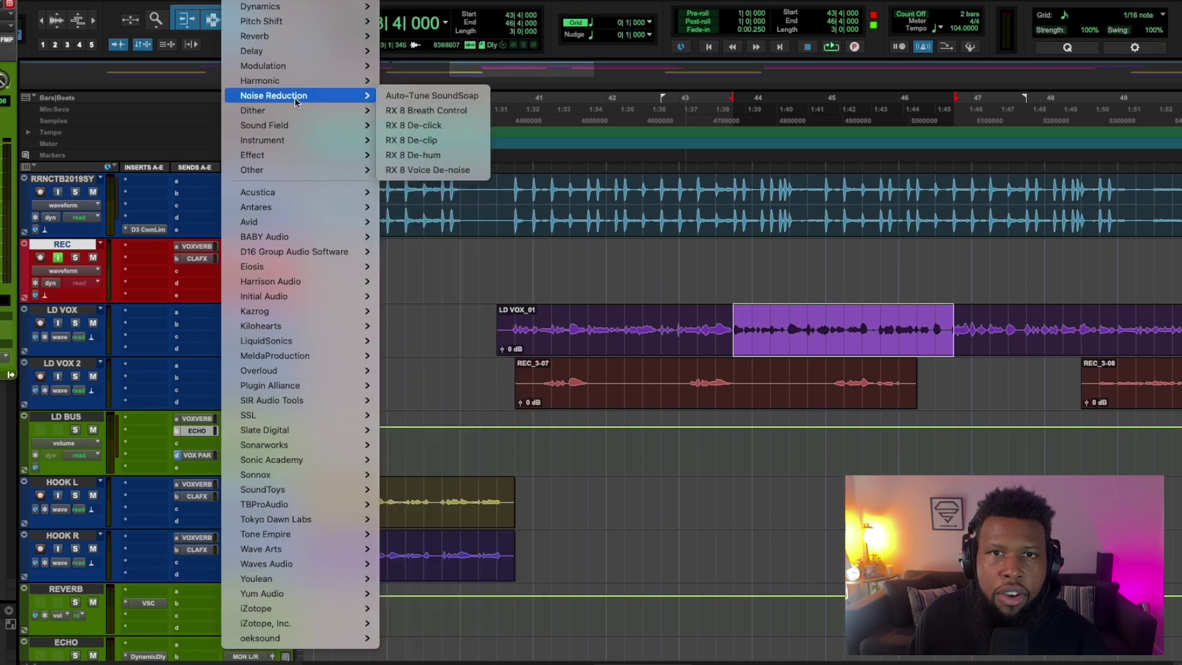
pyautogui.click(454, 110)
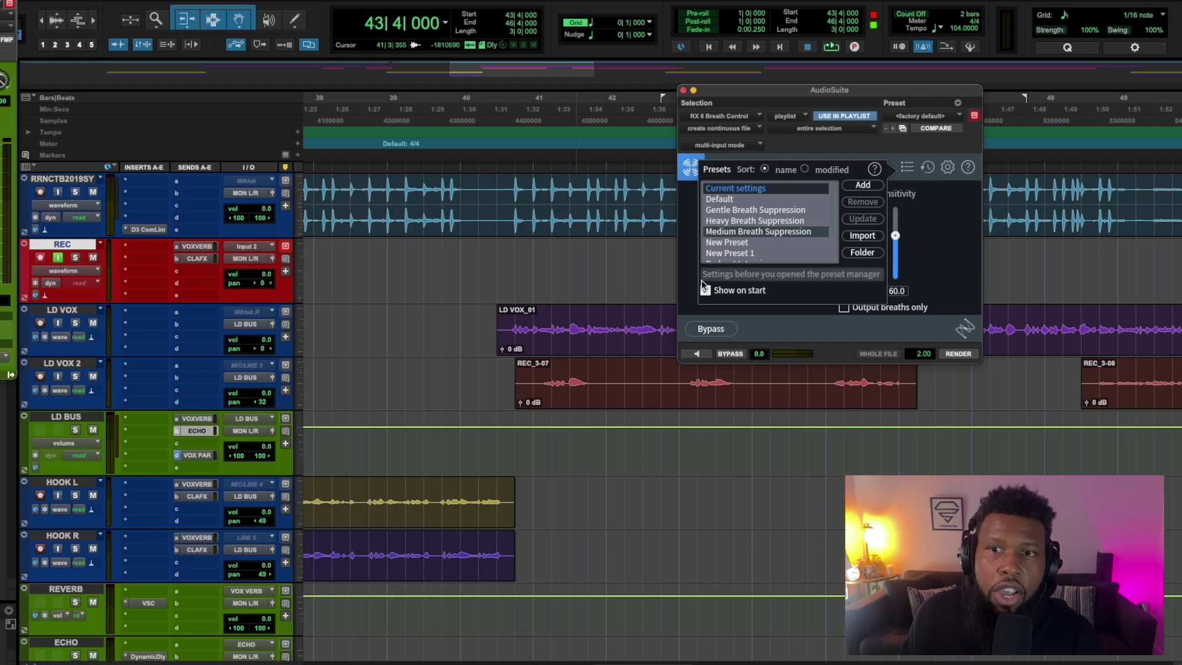
pyautogui.click(752, 232)
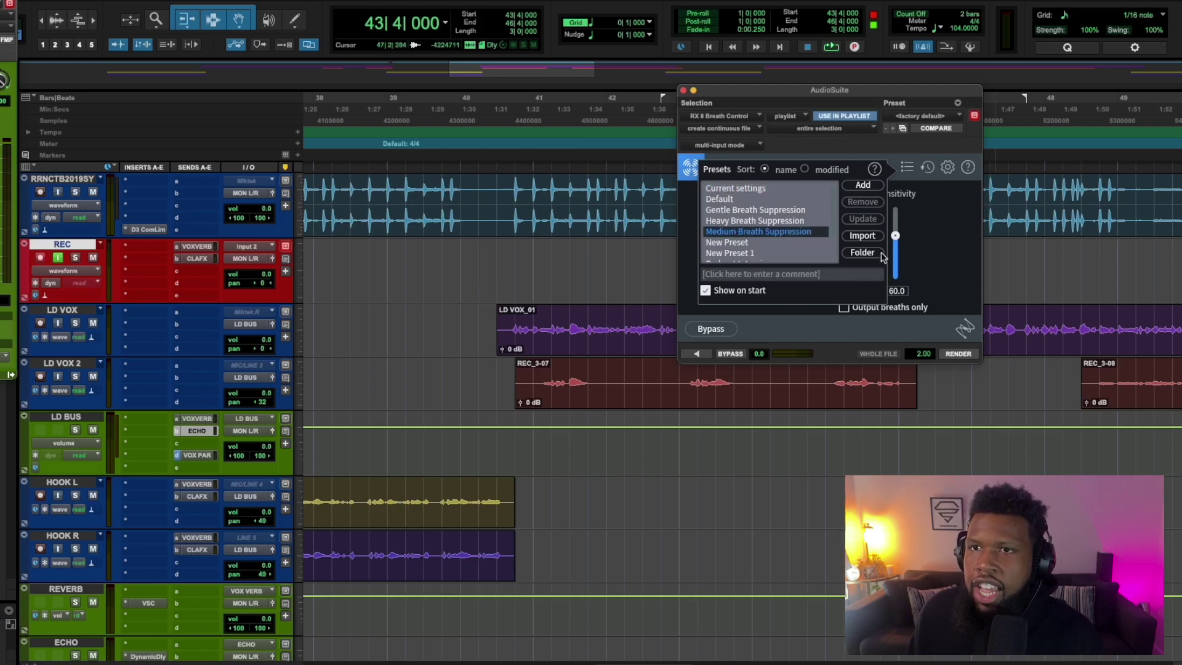
pyautogui.moveTo(825, 83); pyautogui.dragTo(505, 312)
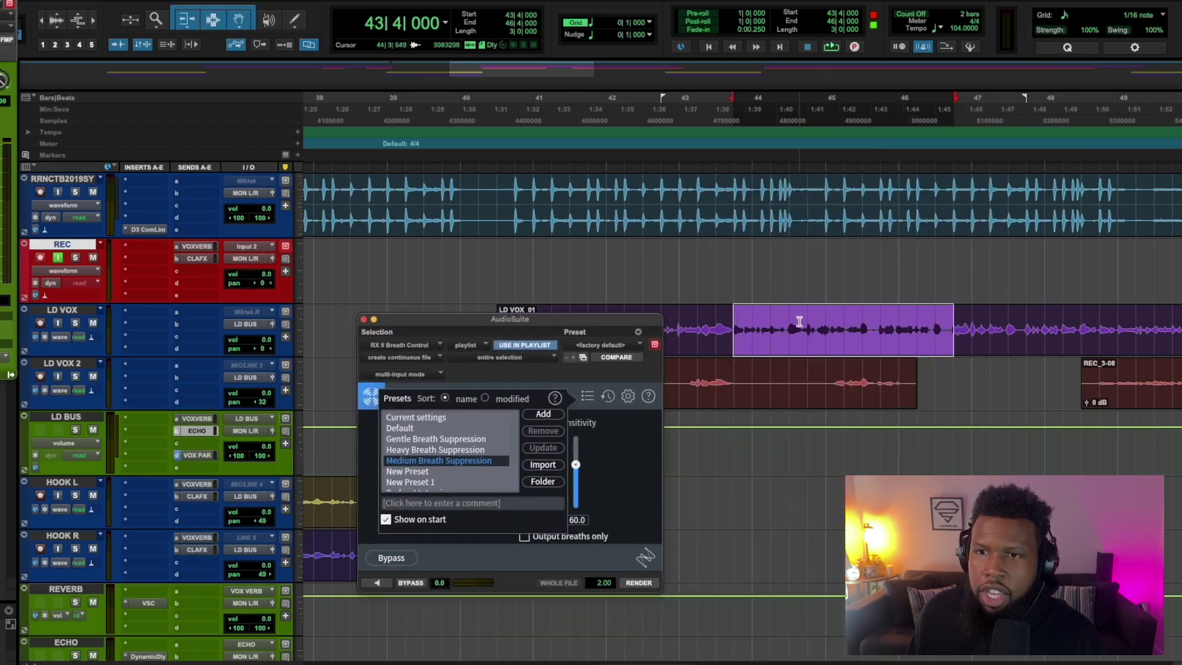
# Play back the untreated LD VOX_01 clip from 45|2 to hear its breaths.
pyautogui.click(845, 324)
pyautogui.press('space')
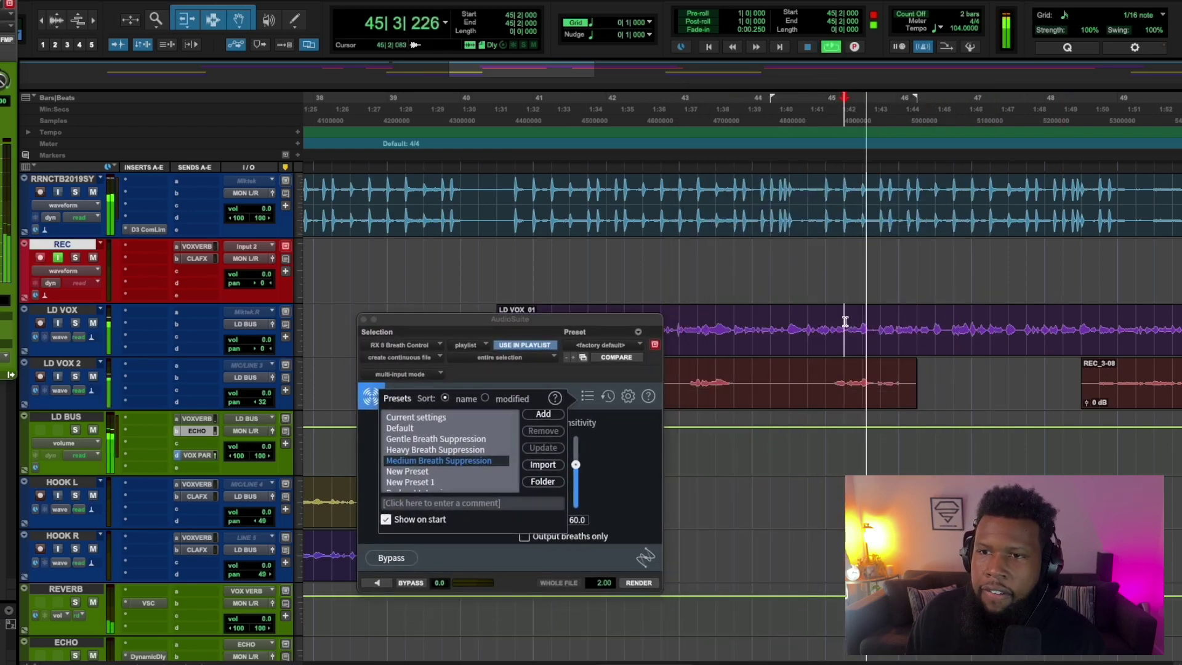
pyautogui.press('space')
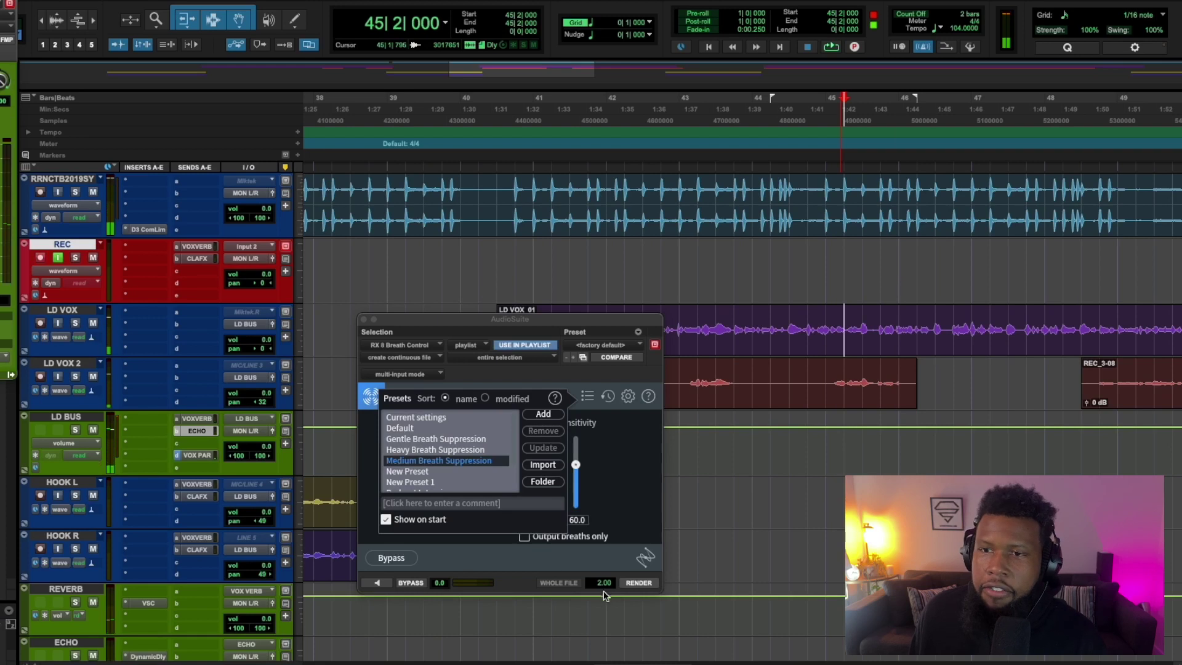
# Select the entire LD VOX_01 clip, render the RX 8 Breath Control processing onto it and close the plug-in.
pyautogui.click(639, 582)
pyautogui.click(699, 276)
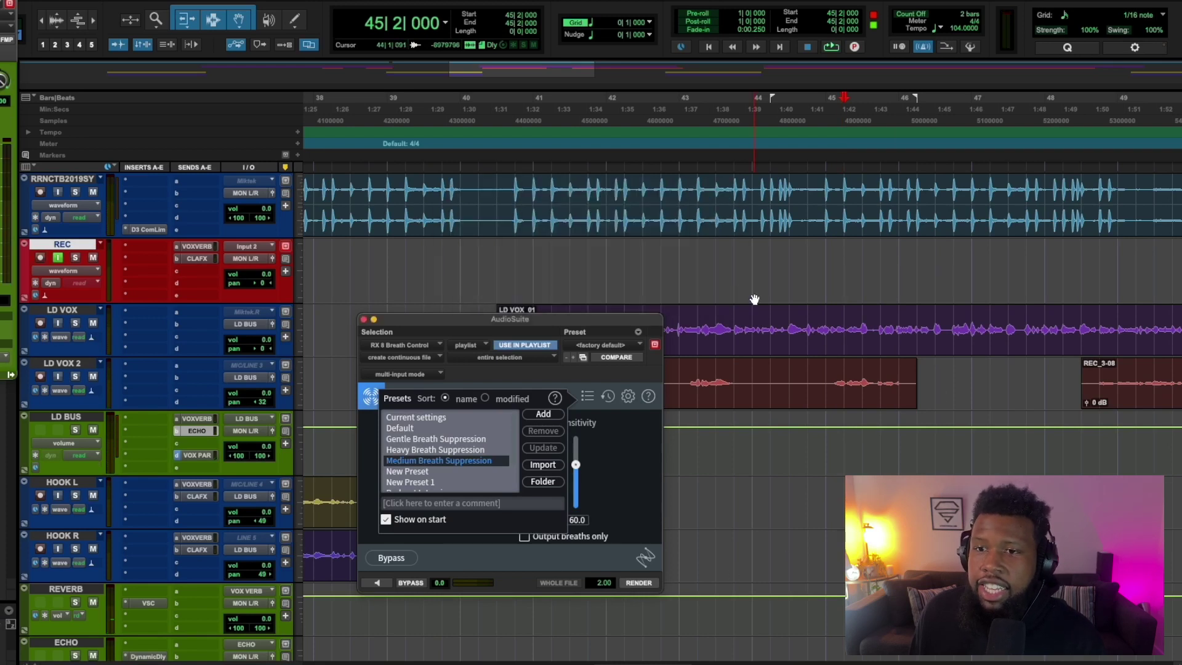
pyautogui.click(785, 346)
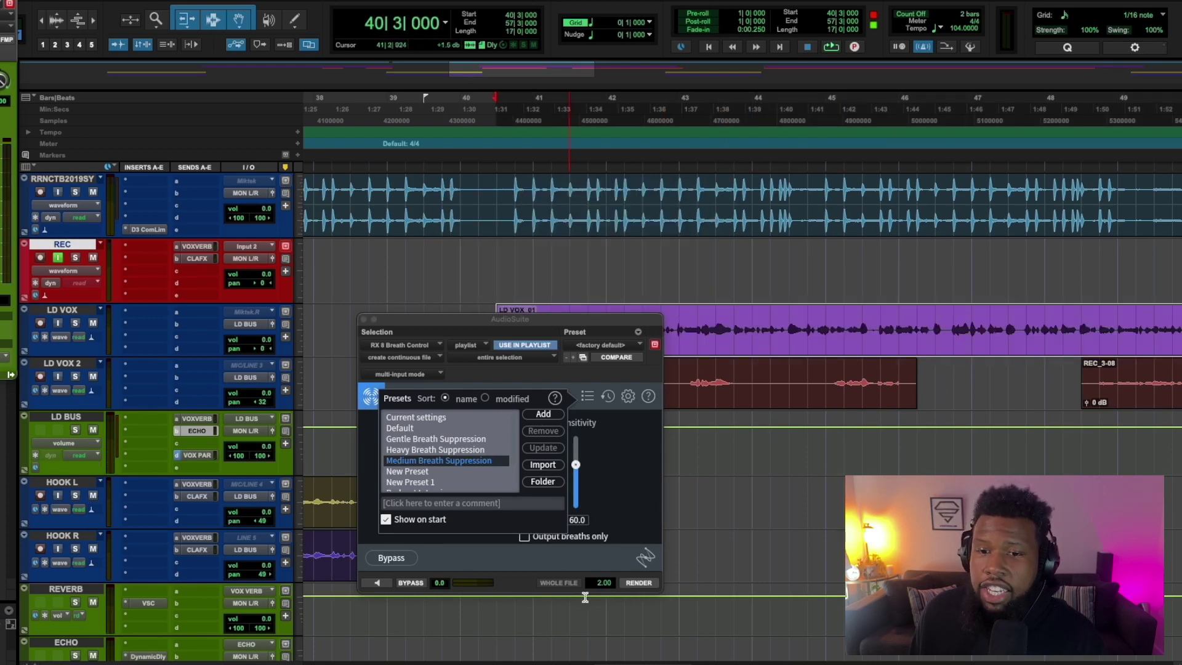
pyautogui.click(638, 582)
pyautogui.click(847, 321)
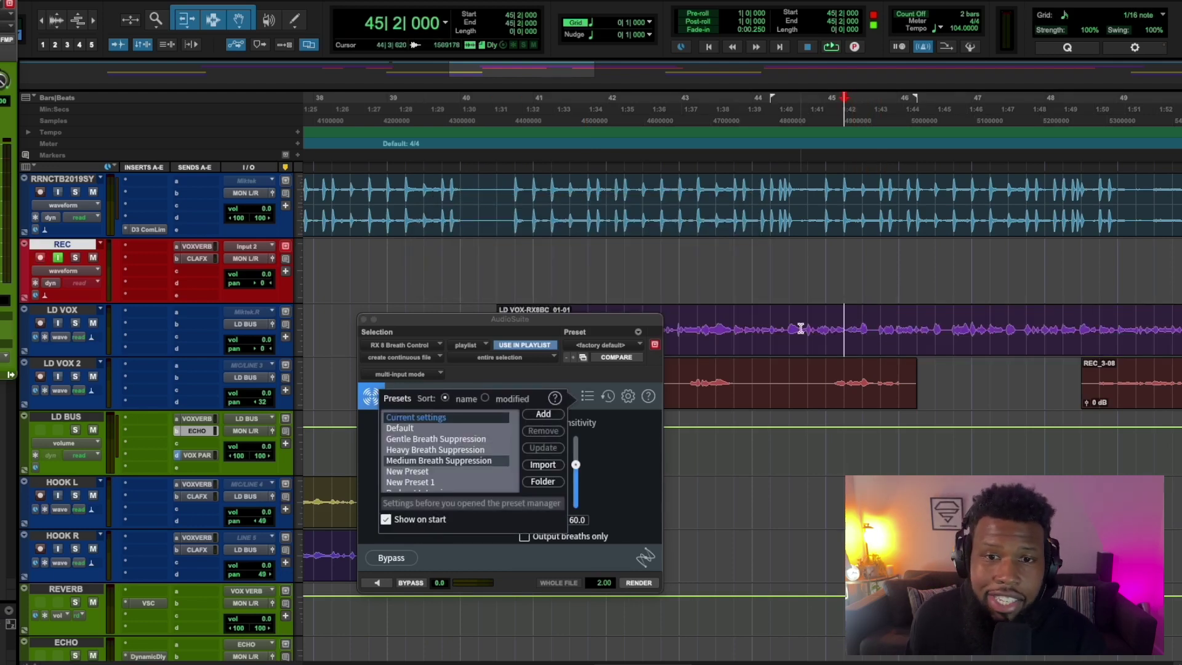
pyautogui.click(364, 321)
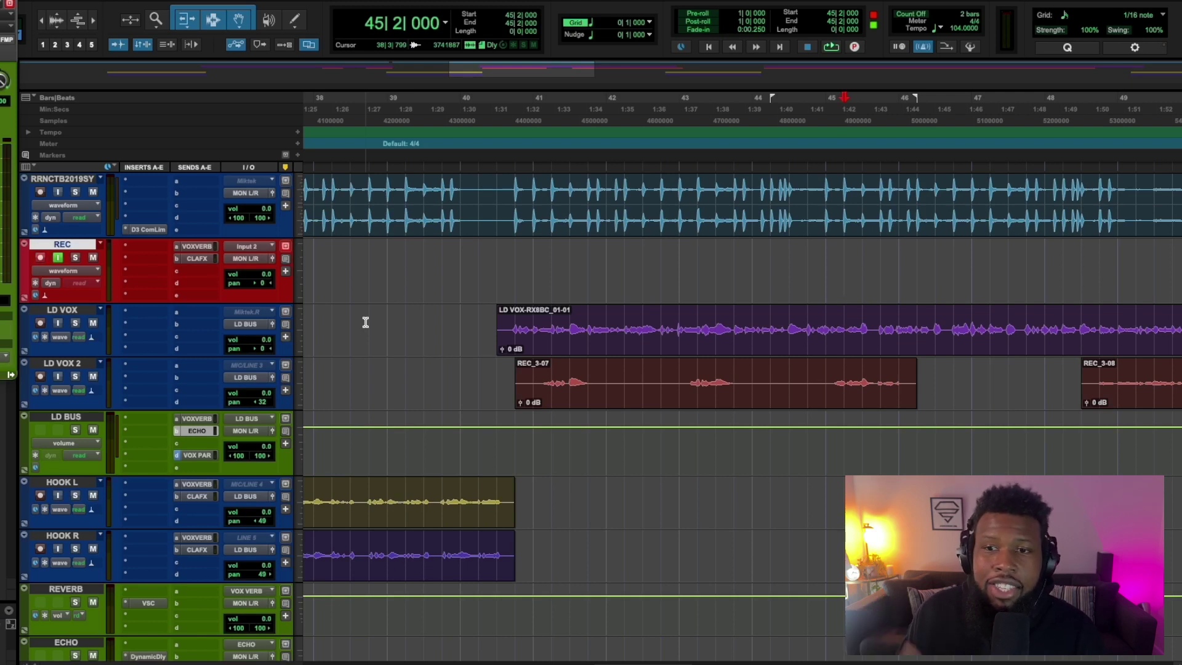
# Play back the rendered LD VOX clip from 44|4 to check the breath suppression.
pyautogui.click(800, 263)
pyautogui.press('space')
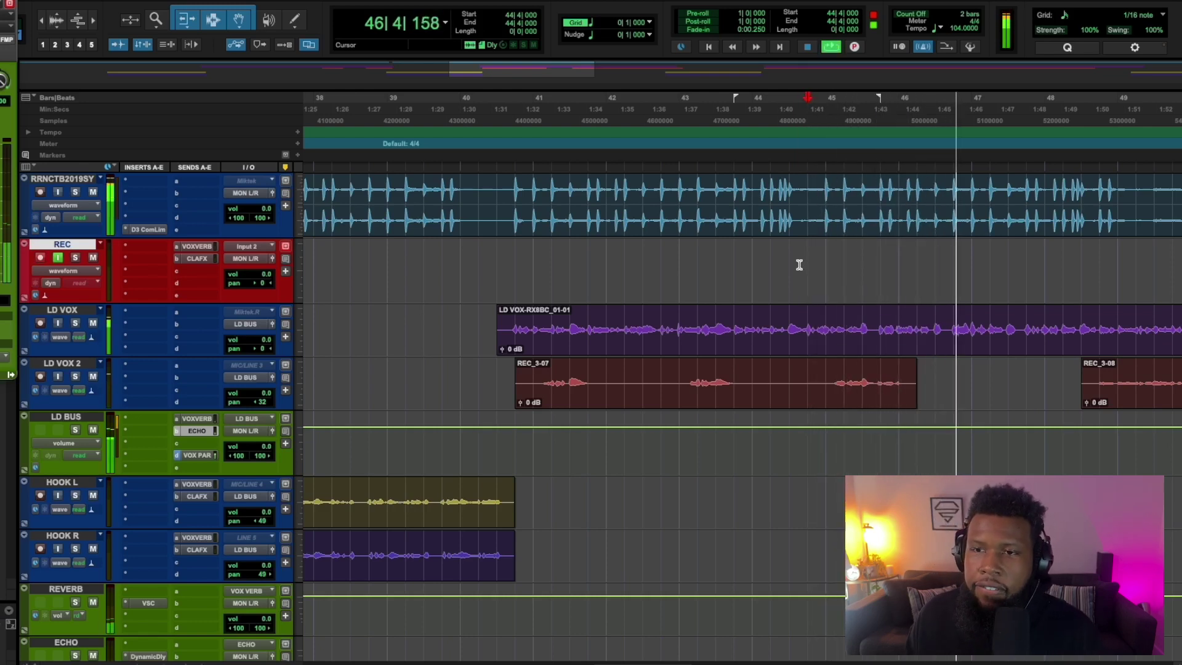
pyautogui.press('space')
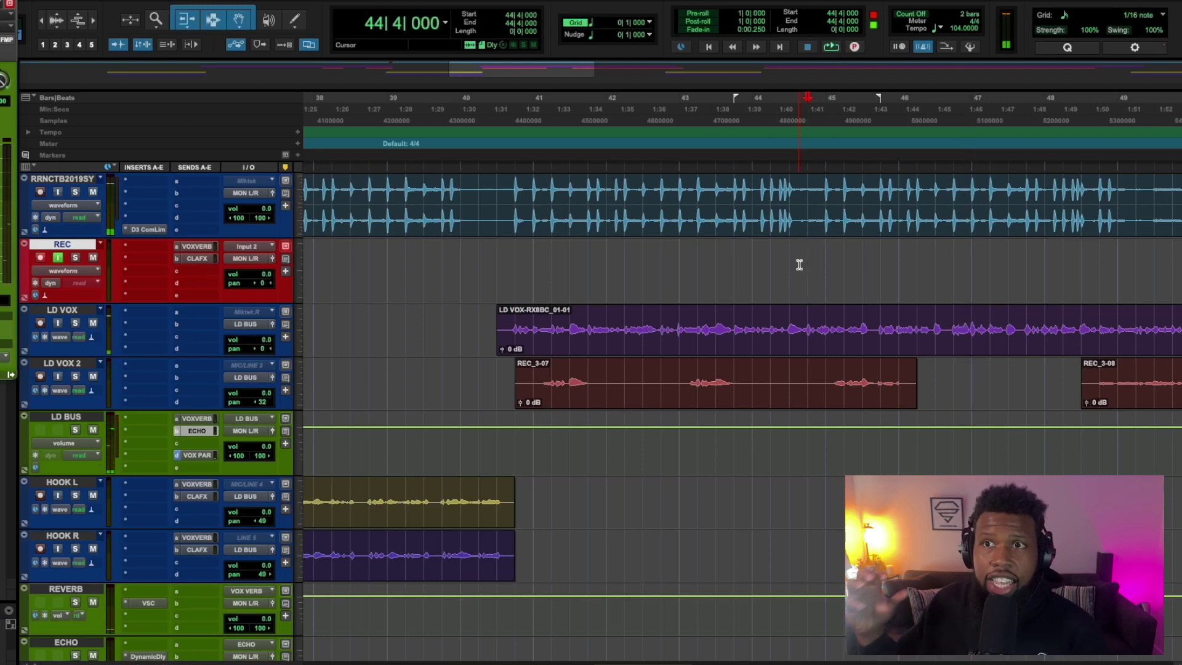